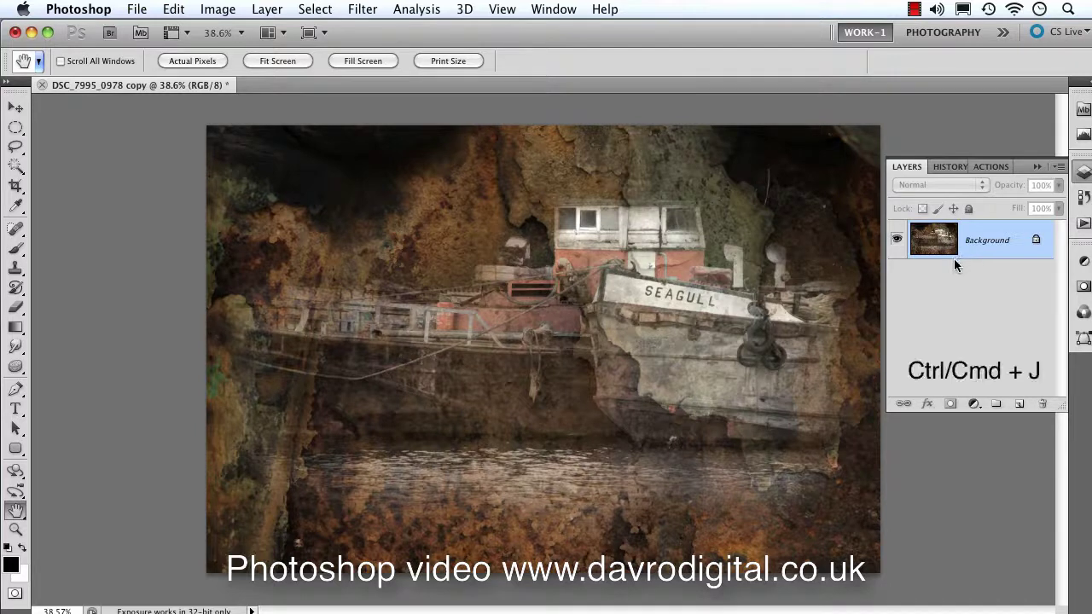
Duplicate the Background layer and open the Canvas Size settings for the image.
key("super+j")
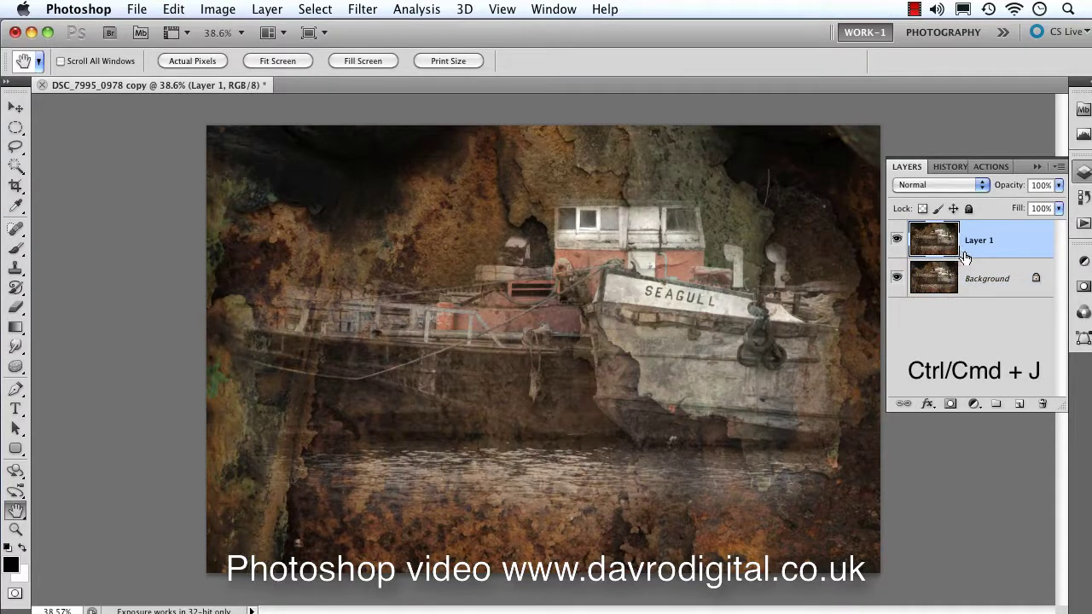
left_click(217, 9)
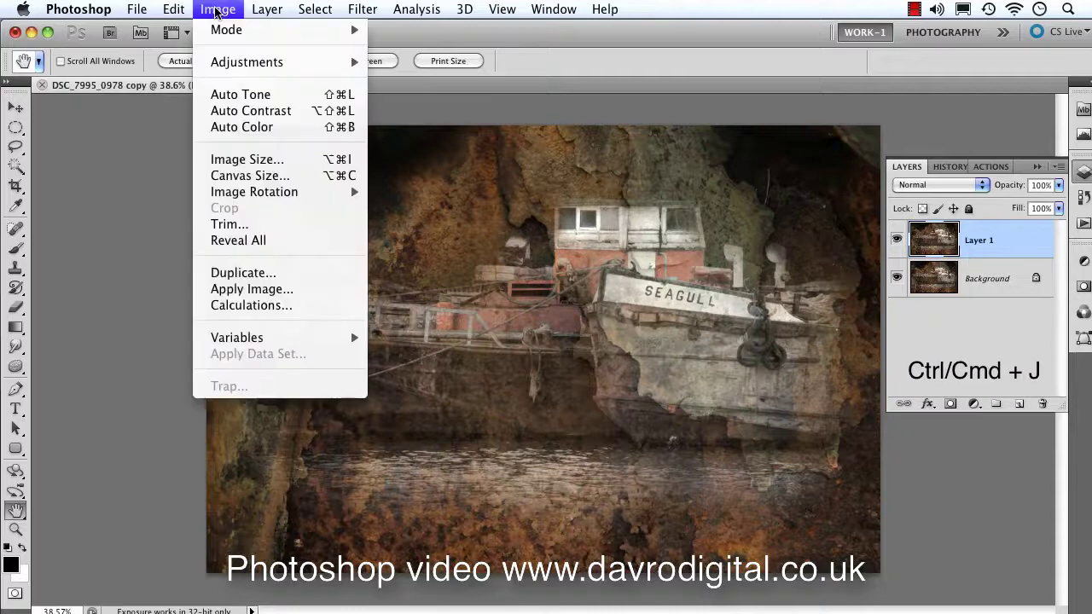
left_click(234, 177)
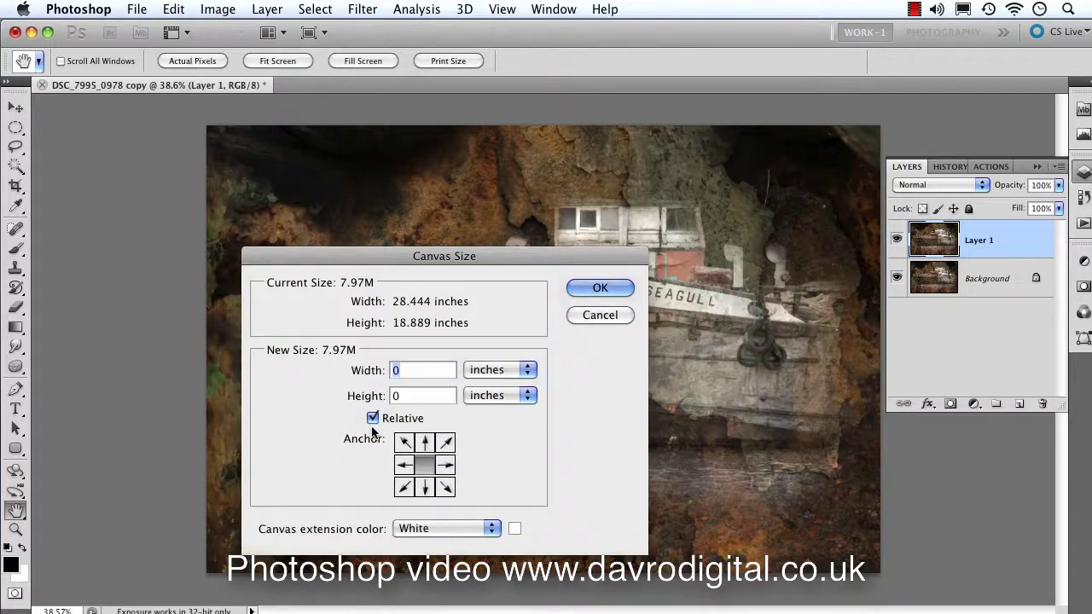
left_click(373, 418)
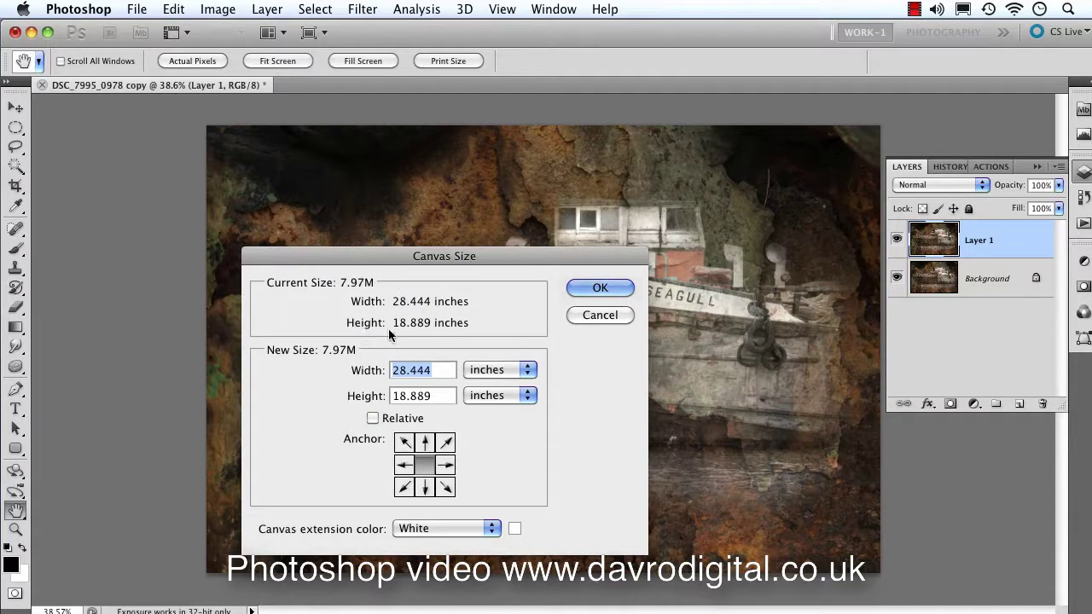
left_click(527, 371)
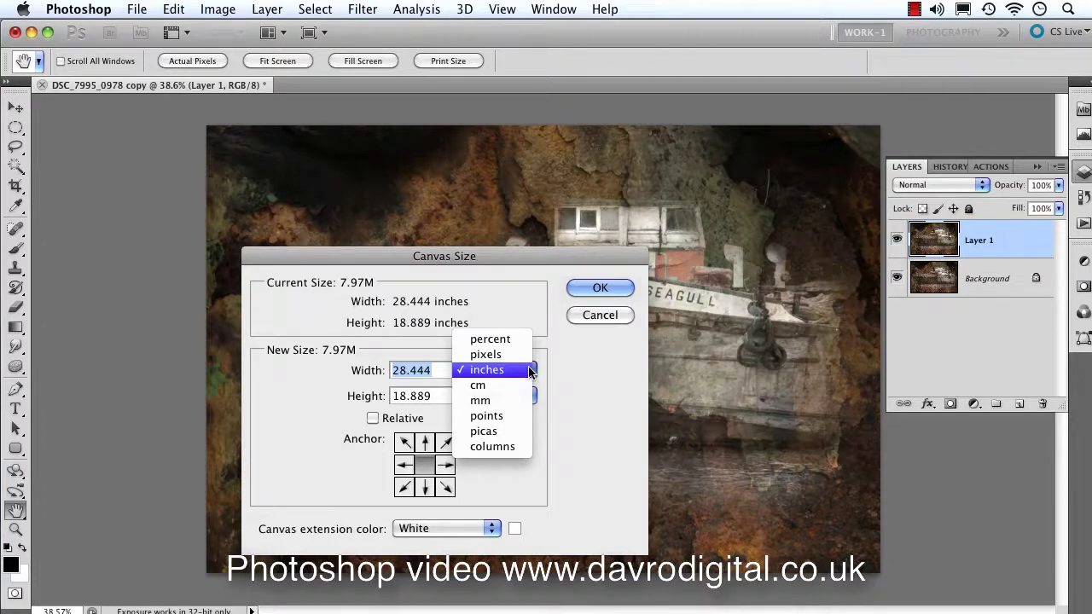
left_click(526, 373)
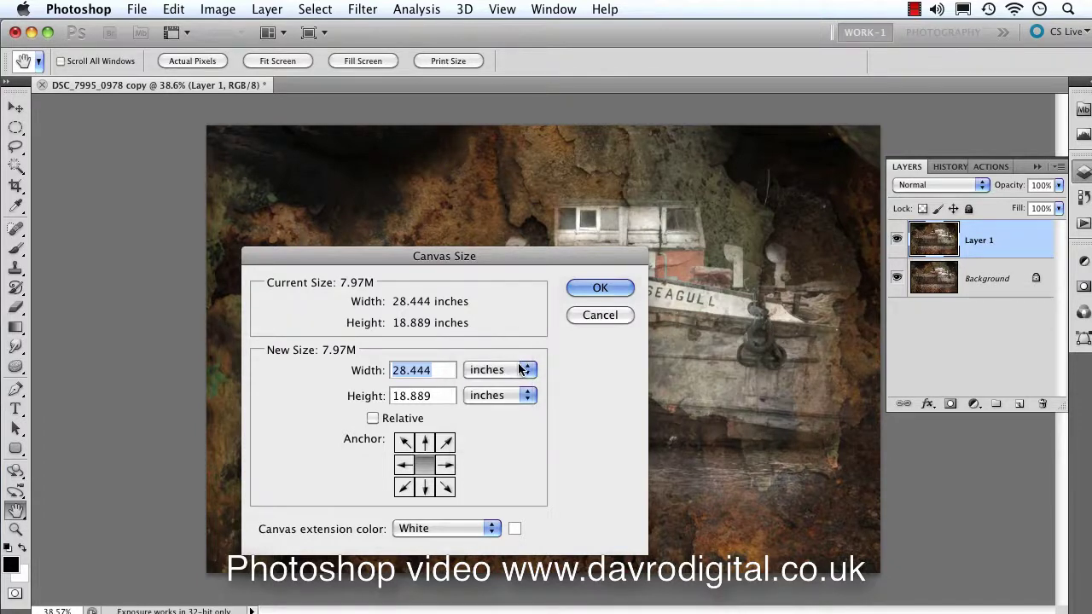
left_click(373, 419)
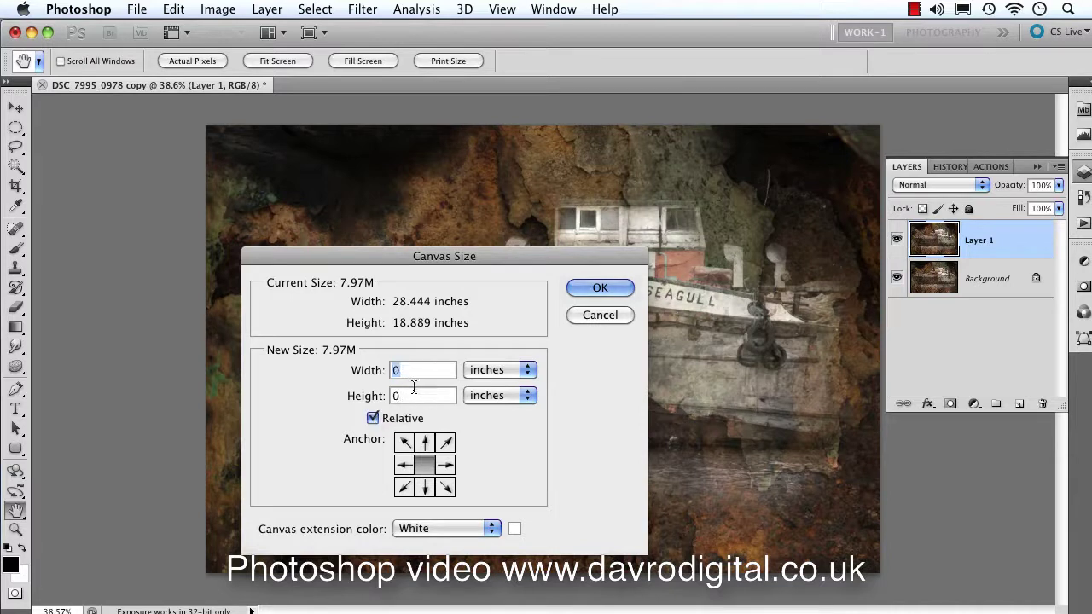
Extend the canvas by a relative 2.5 inches in both width and height, using white as the extension color.
type("2.52.")
left_click(486, 526)
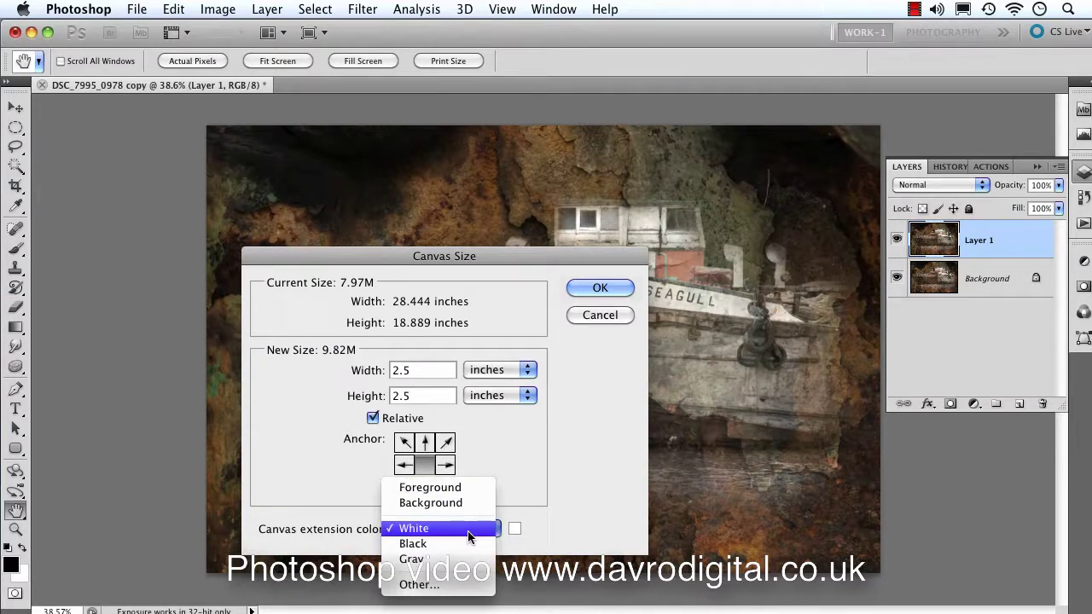
left_click(468, 531)
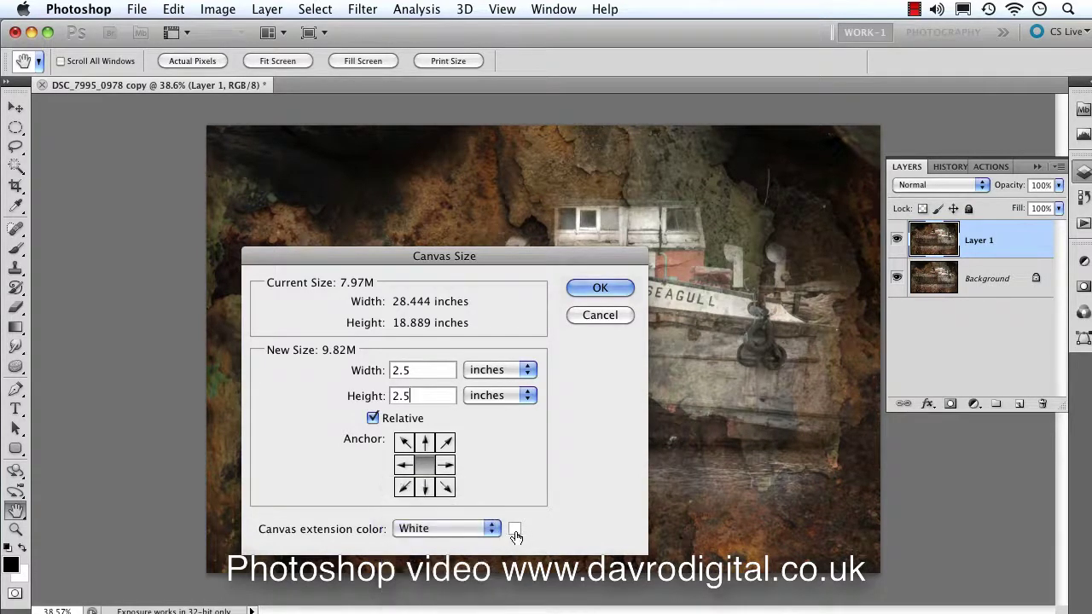
left_click(514, 528)
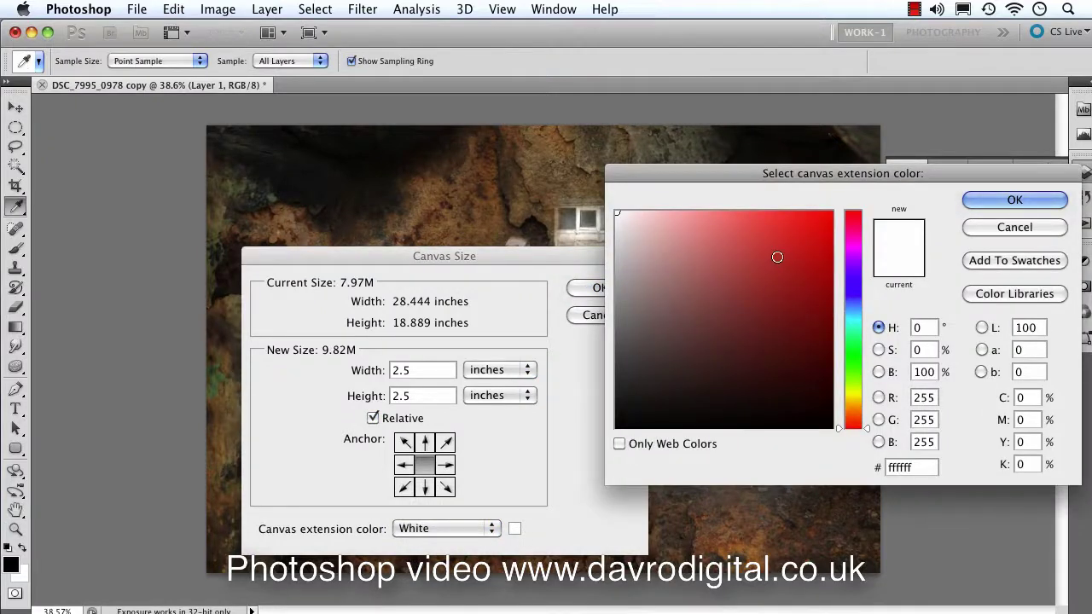
left_click(1007, 227)
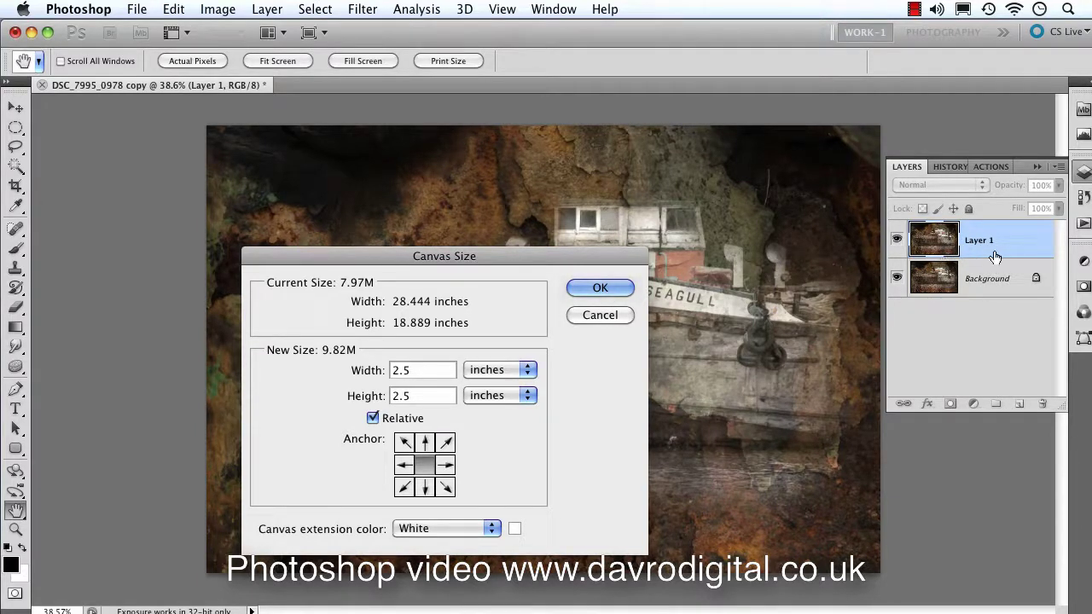
left_click(600, 288)
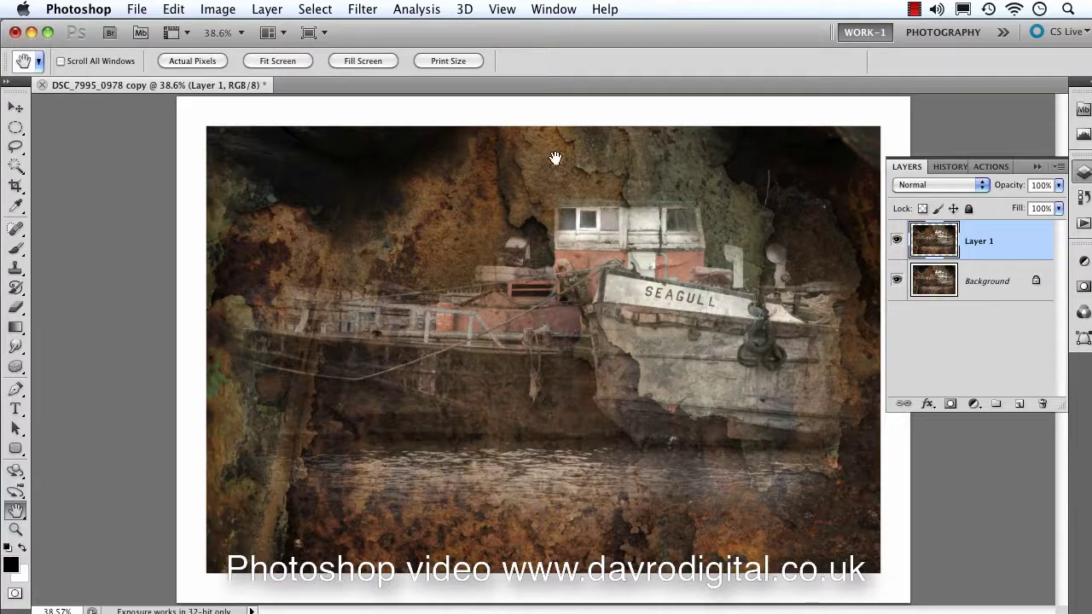
Load Layer 1's outline as a selection, convert it into a work path, and return to the layer list.
left_click(554, 9)
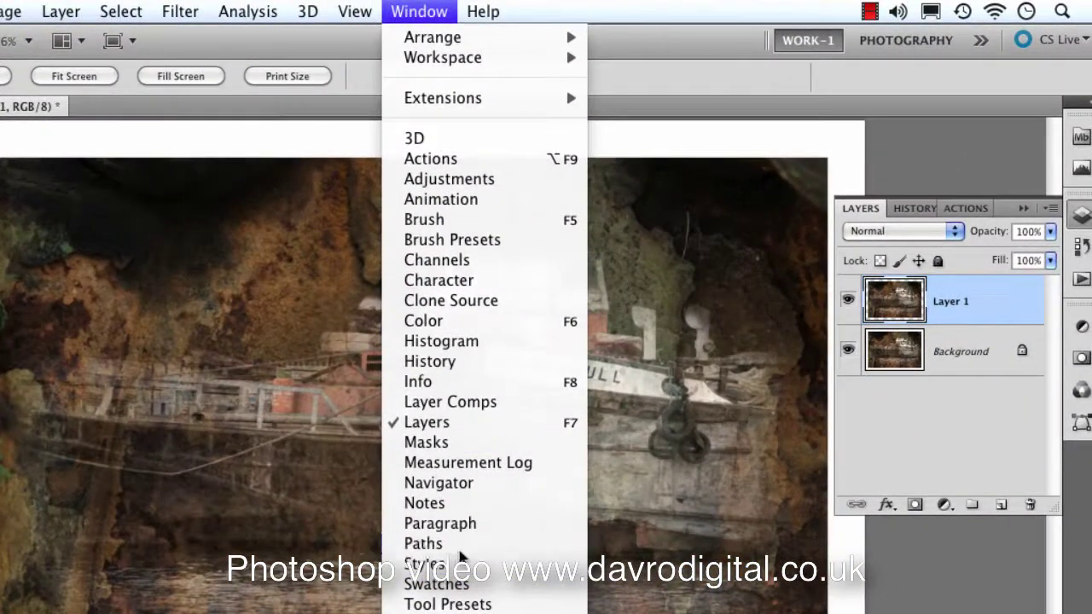
left_click(456, 548)
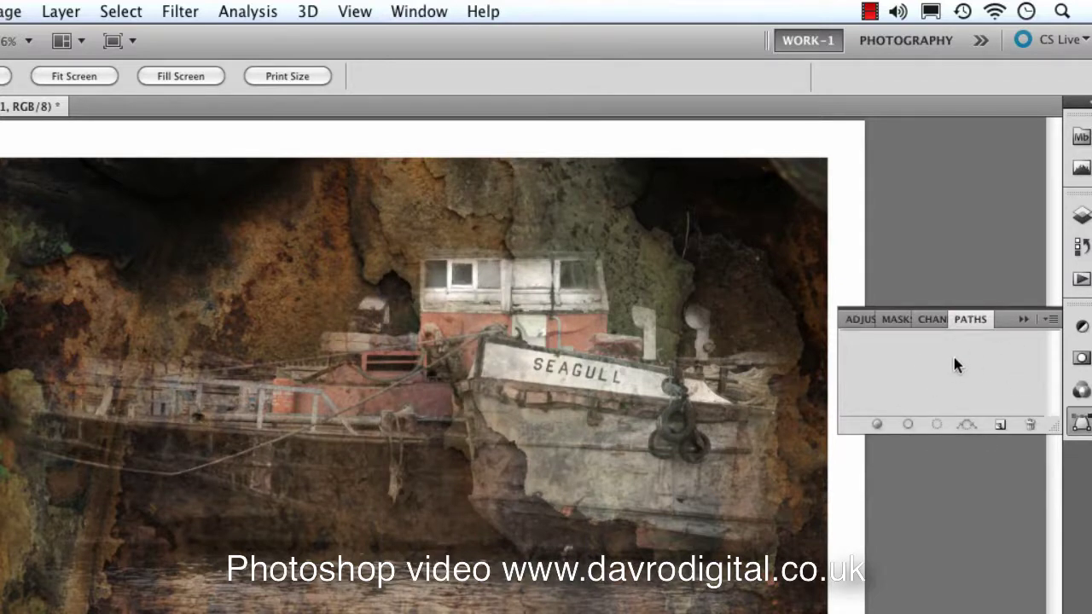
left_click(1081, 215)
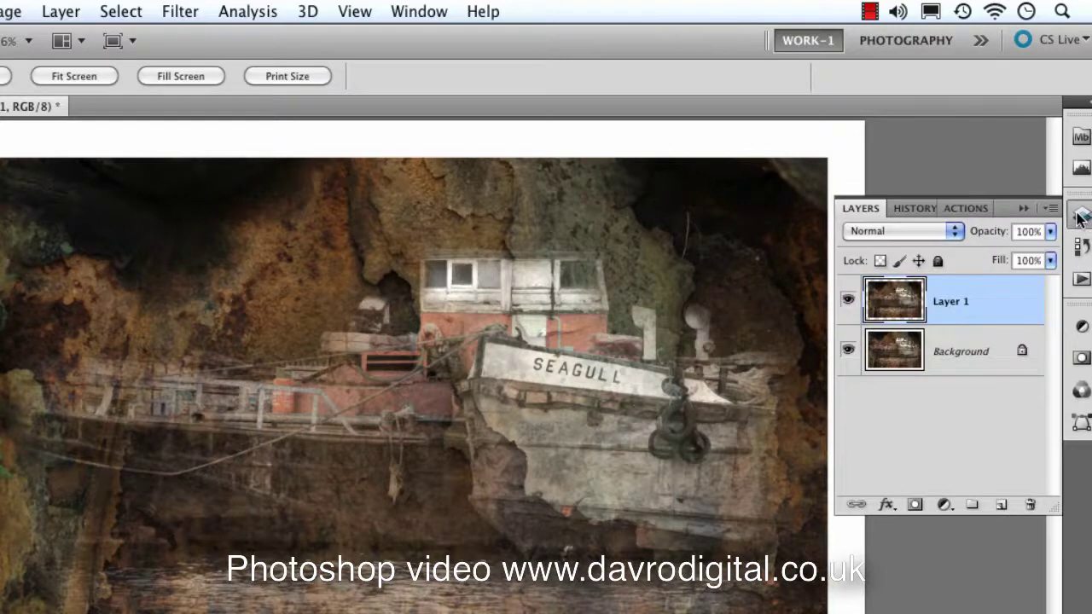
left_click(896, 305, "super")
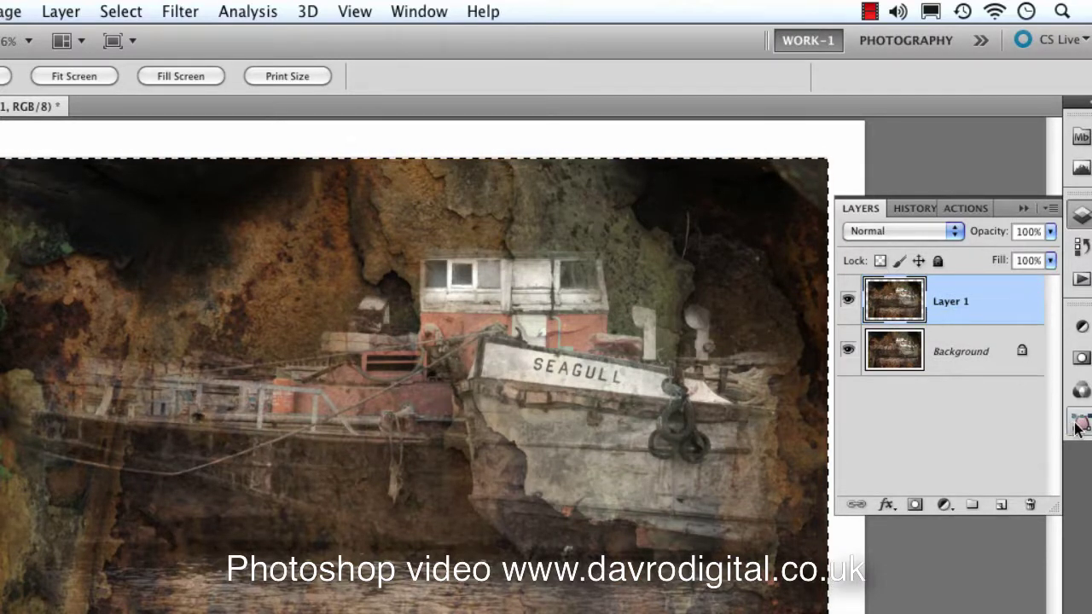
left_click(1081, 421)
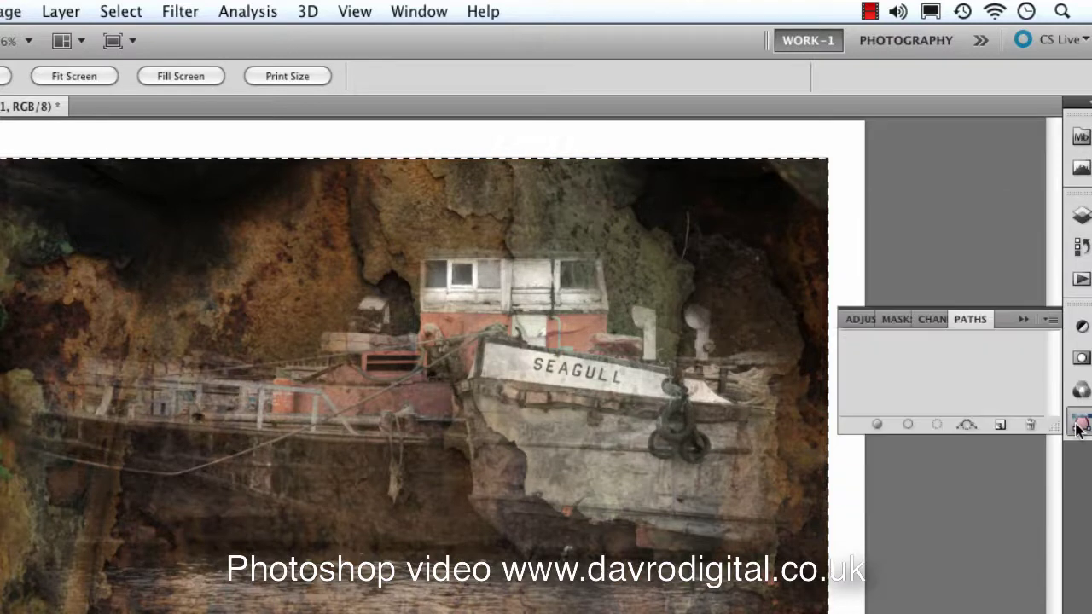
left_click(965, 426)
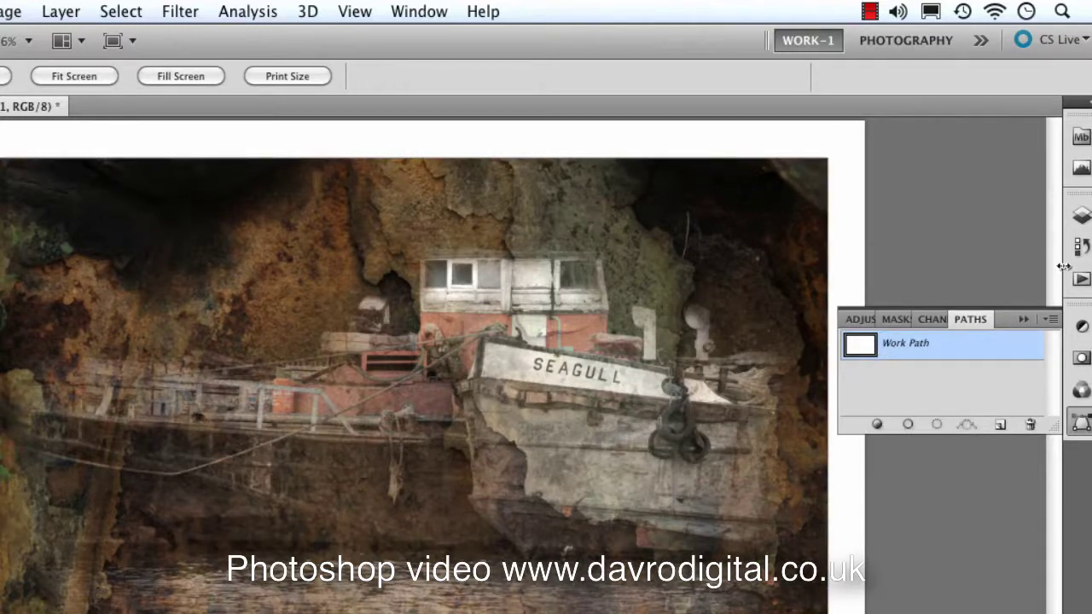
left_click(1081, 217)
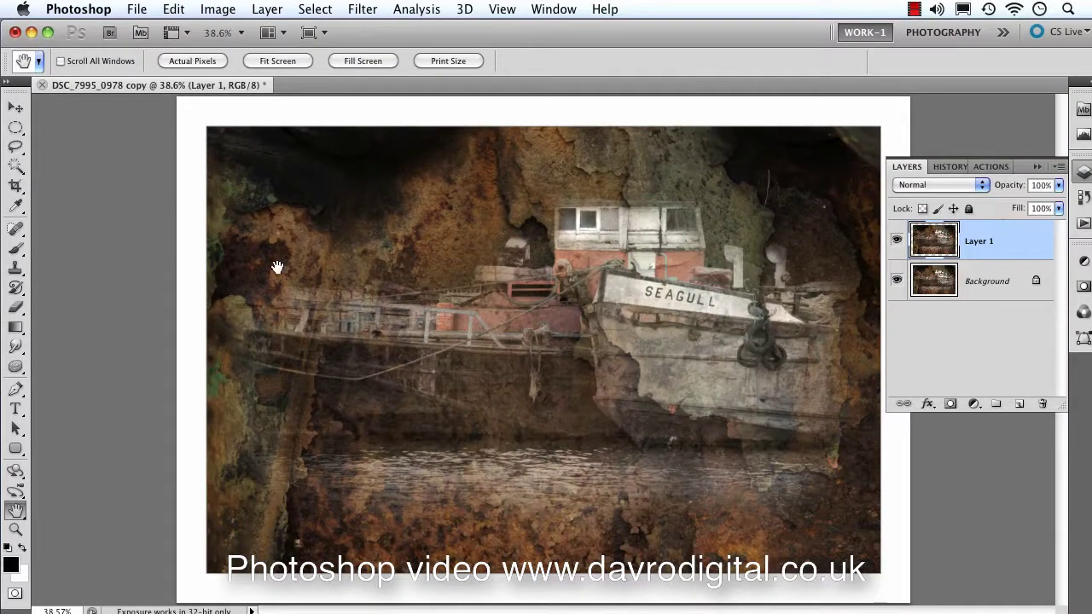
Activate the Brush tool and replace the current brush presets with the default brushes.
left_click(17, 249)
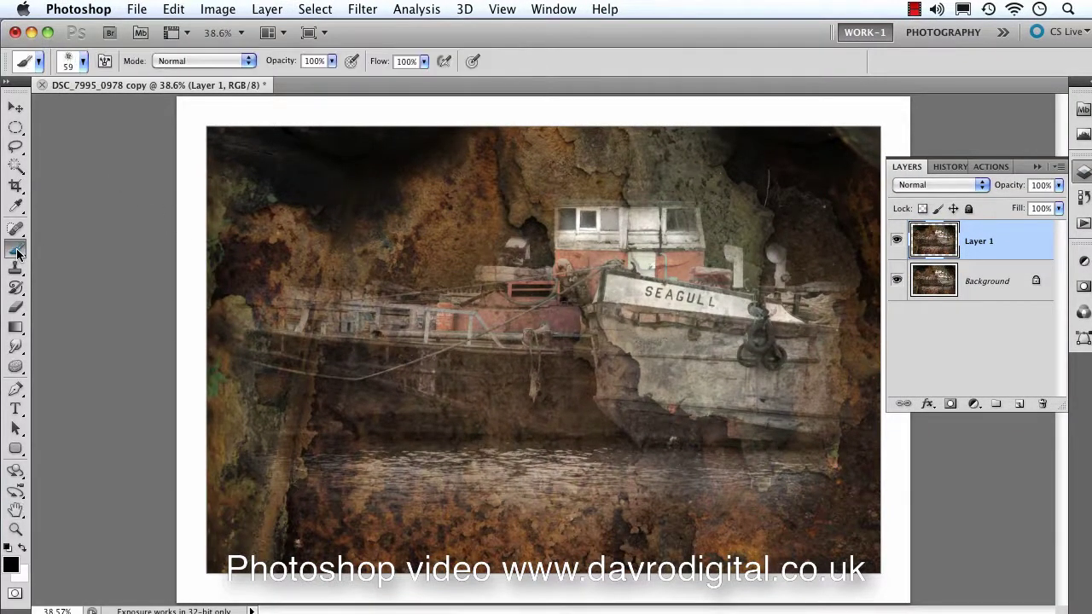
left_click(81, 63)
mouse_move(190, 181)
left_mouse_down()
mouse_move(188, 202)
mouse_move(190, 175)
left_mouse_up()
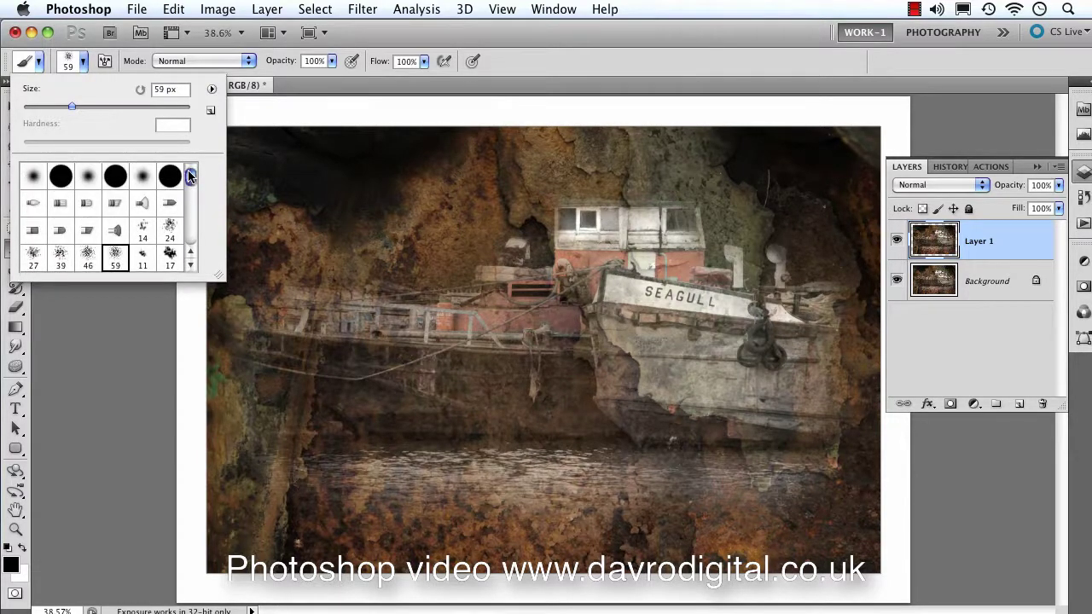
left_click(211, 89)
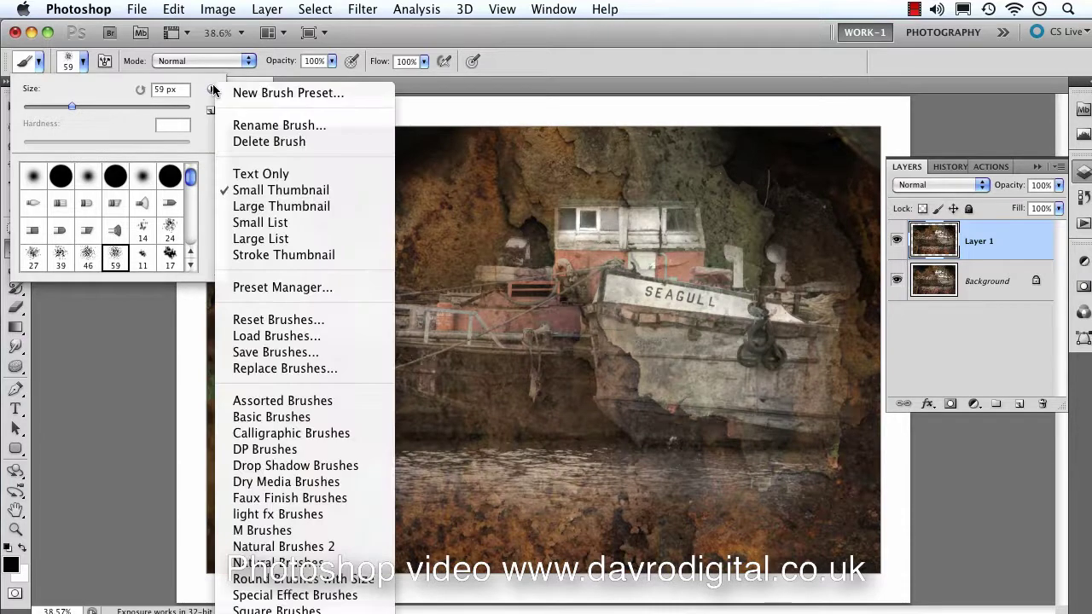
left_click(271, 319)
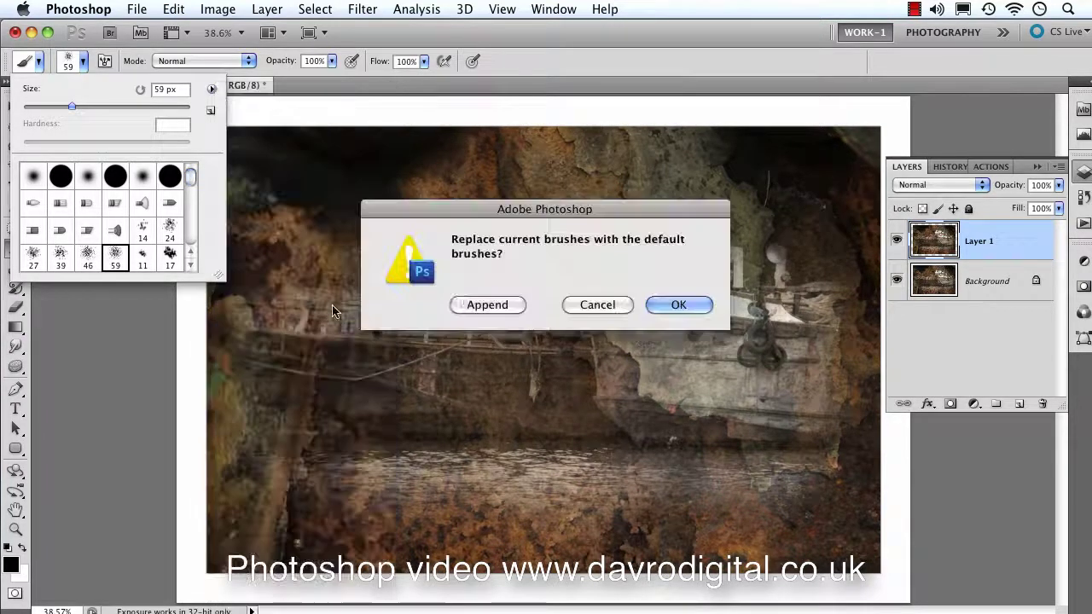
left_click(673, 305)
scroll(182, 213, "down", 6)
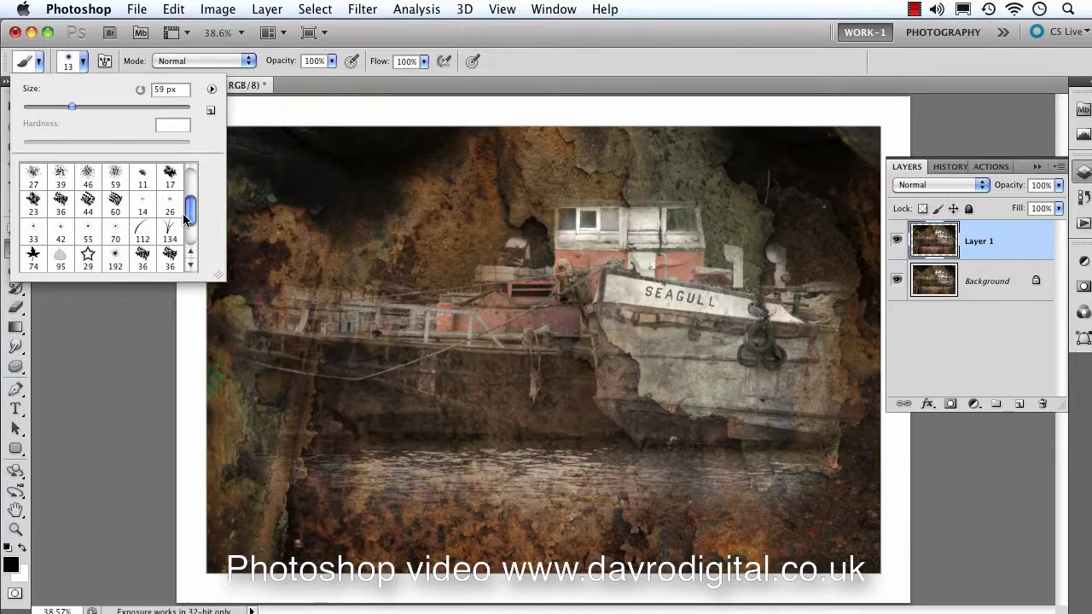
scroll(187, 237, "up", 4)
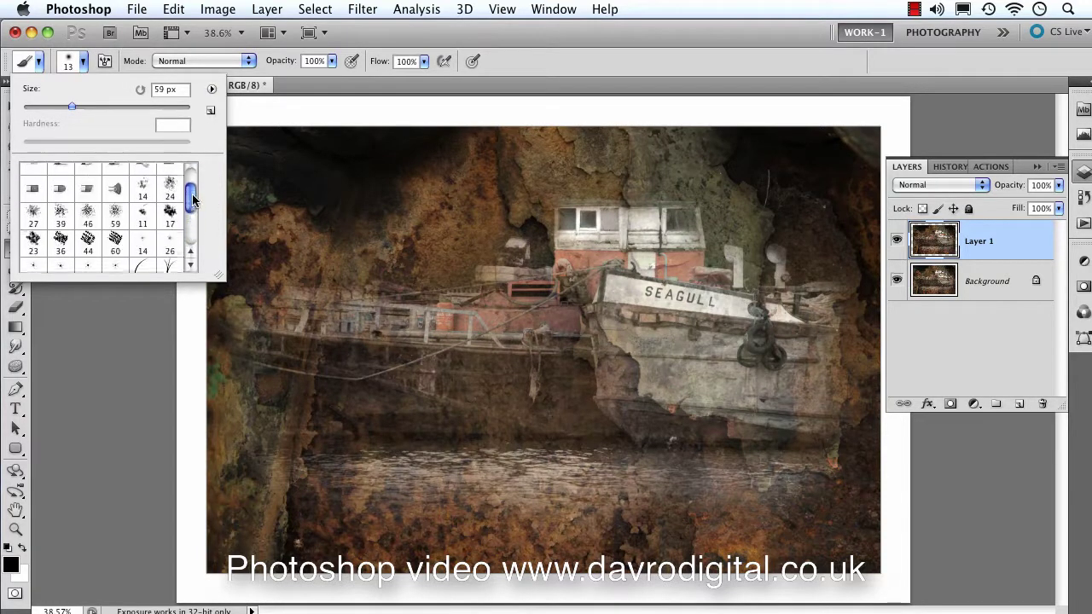
Append the Faux Finish Brushes to the presets and select the rough-textured 90 px brush.
left_click(211, 89)
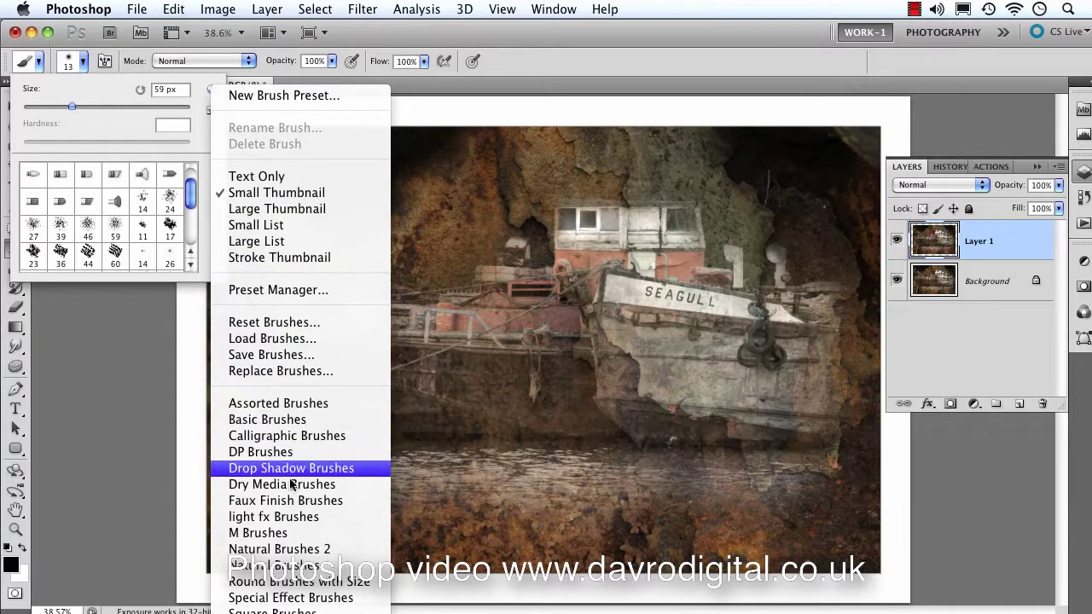
left_click(288, 504)
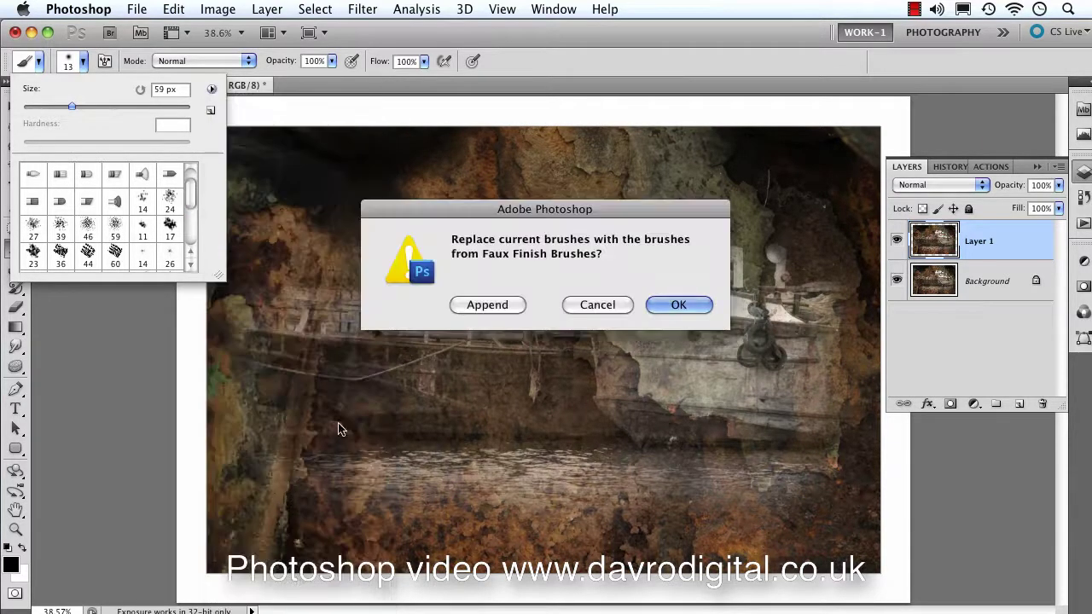
left_click(472, 307)
left_click_drag(192, 185, 182, 224)
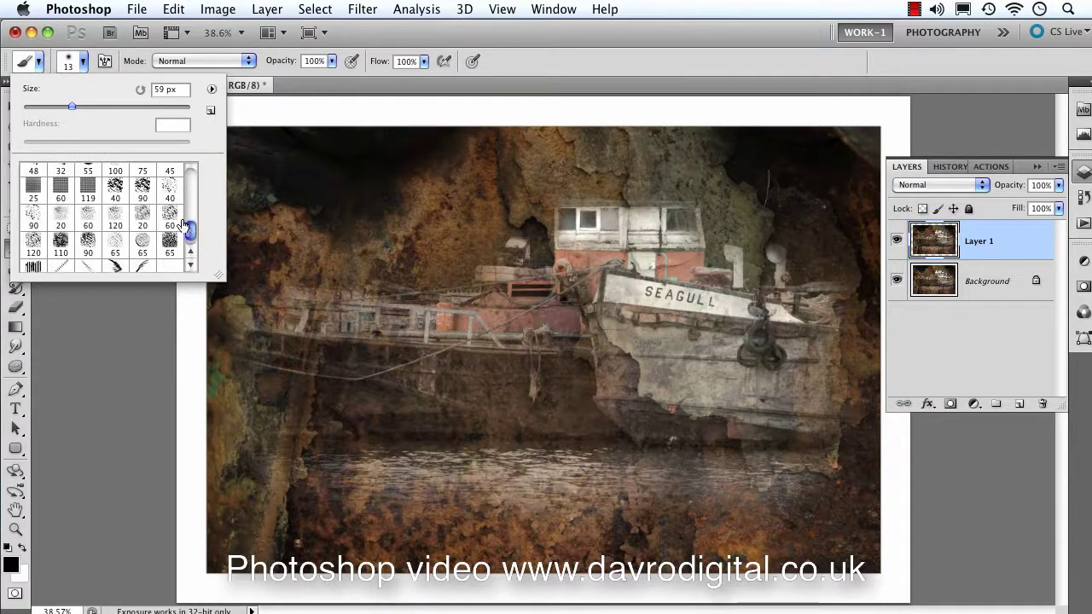
left_click(143, 186)
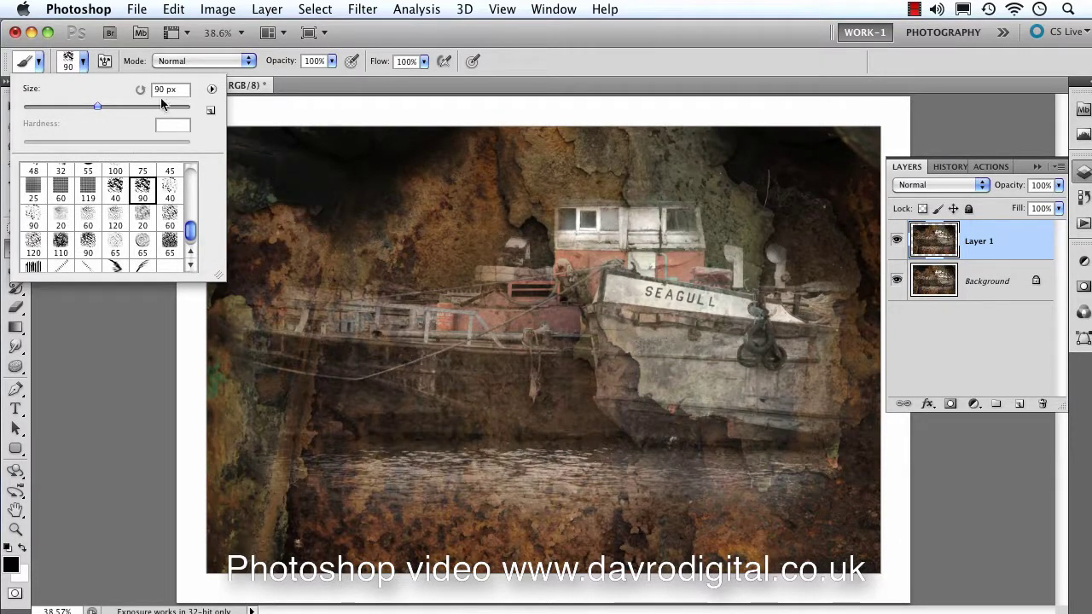
left_click(86, 280)
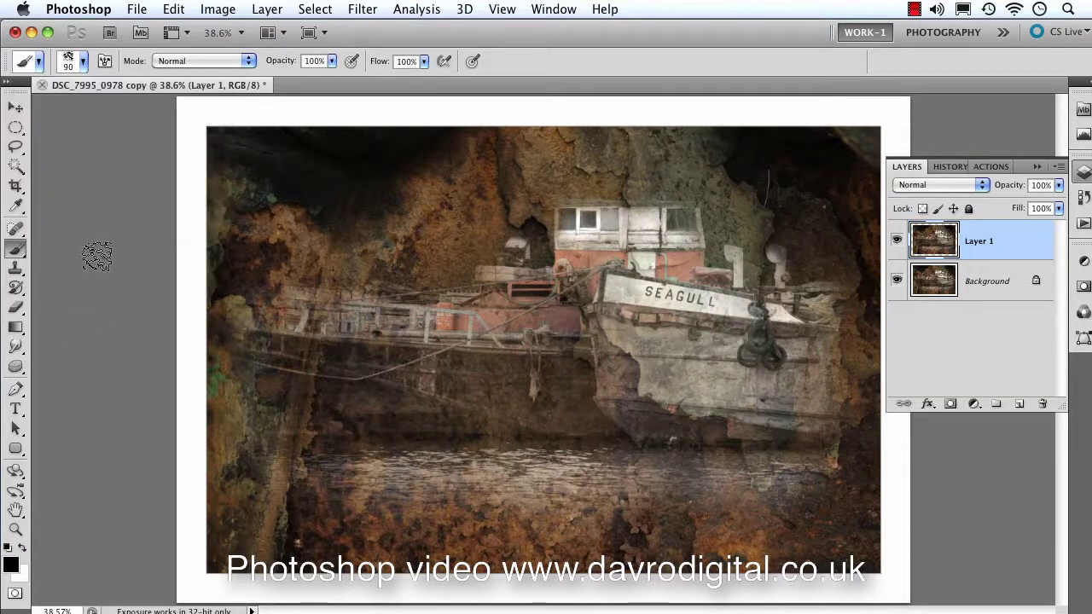
Show the brush settings and give the rough brush tip 57% spacing and a size of 84 px.
left_click(104, 62)
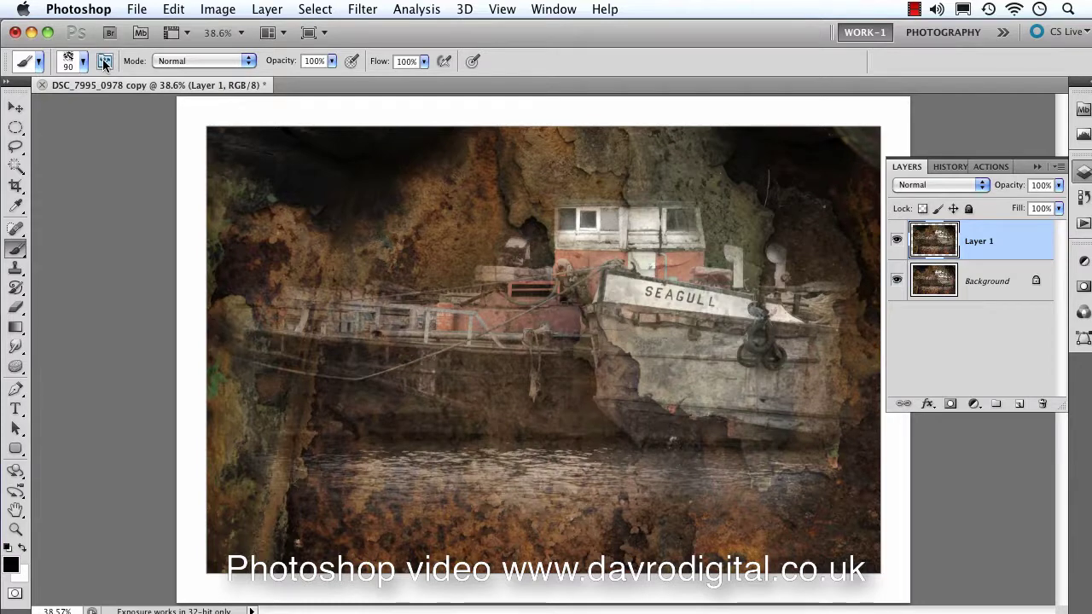
left_click(551, 10)
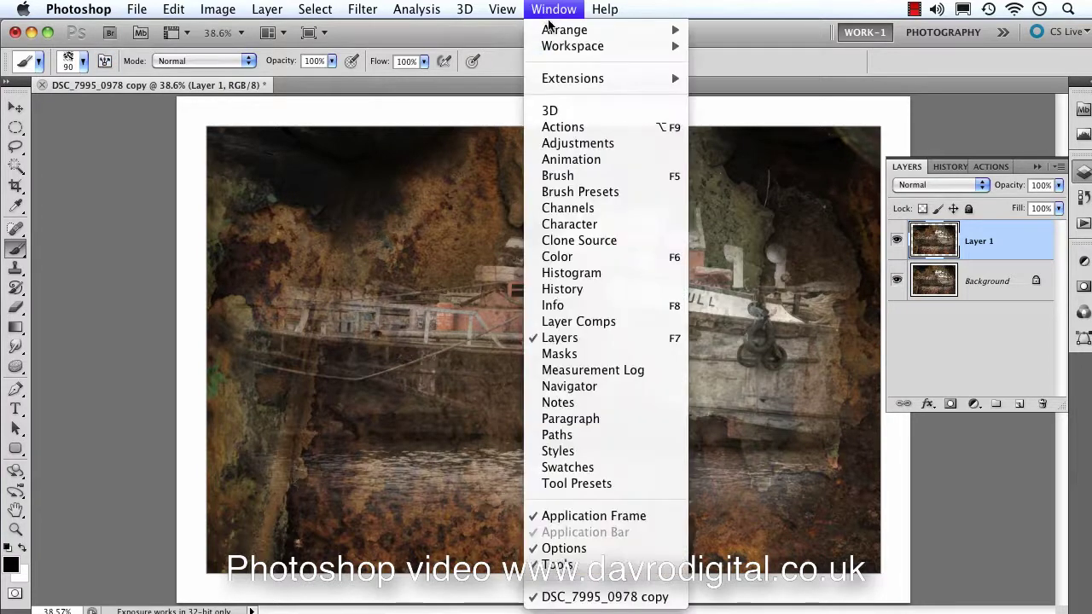
left_click(555, 175)
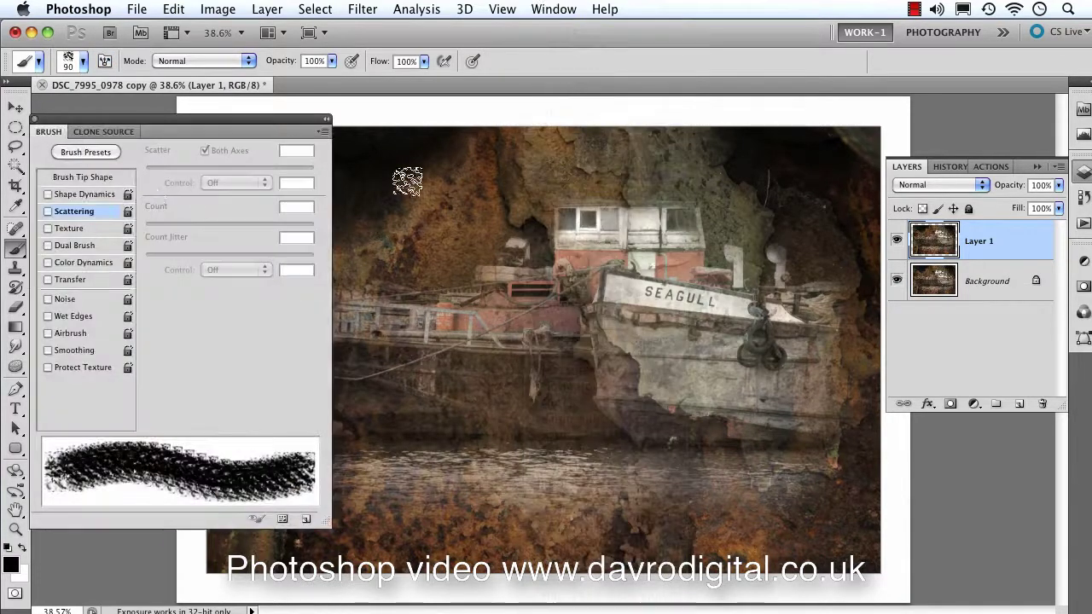
left_click(90, 179)
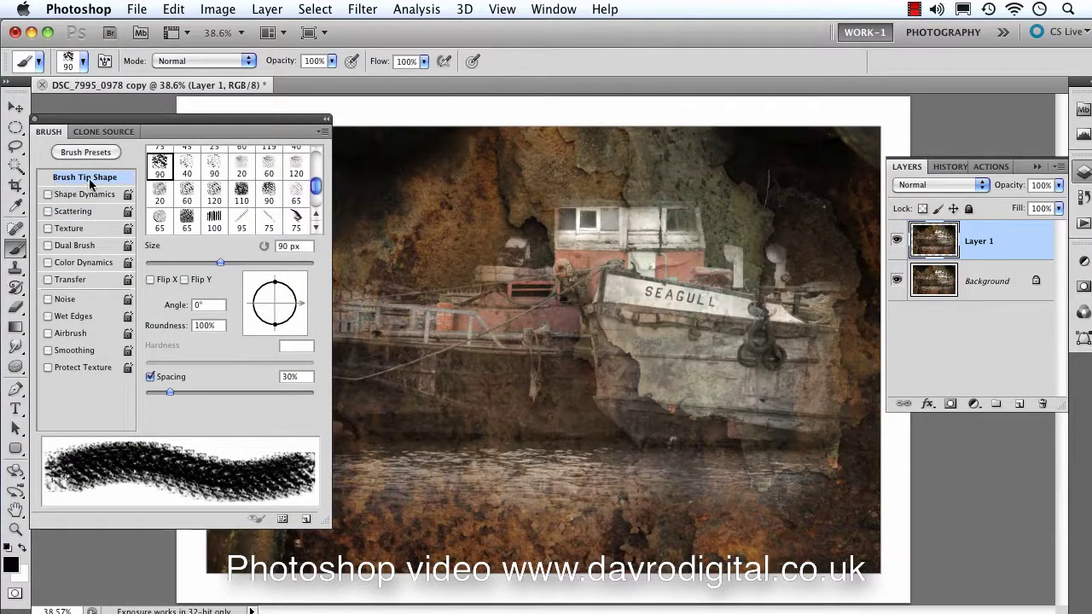
left_click_drag(320, 188, 317, 183)
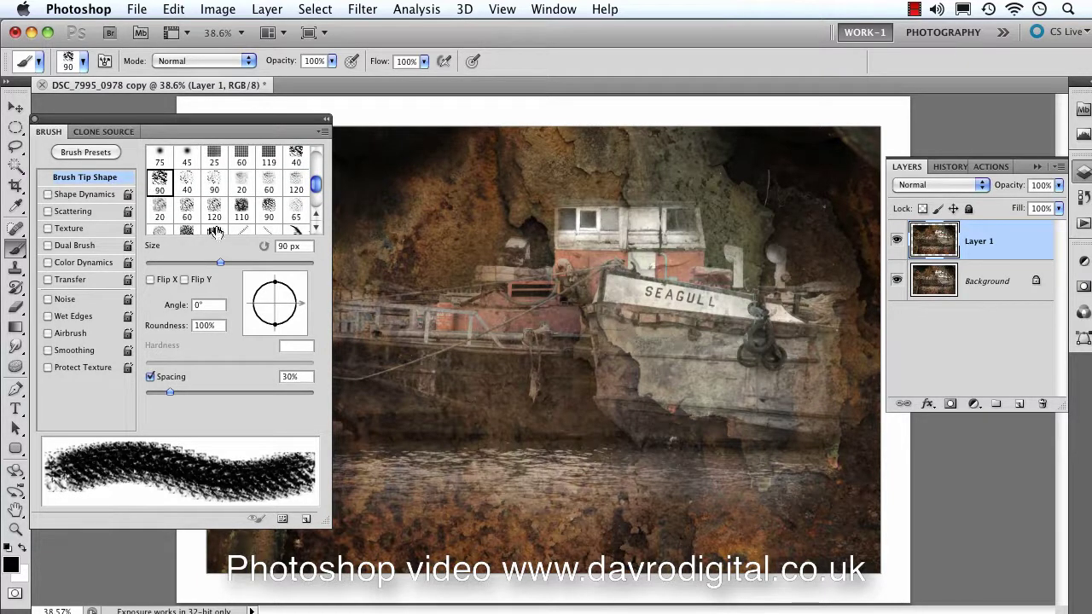
mouse_move(170, 393)
left_mouse_down()
mouse_move(151, 388)
mouse_move(193, 395)
left_mouse_up()
left_click_drag(218, 261, 216, 263)
left_click_drag(214, 258, 212, 260)
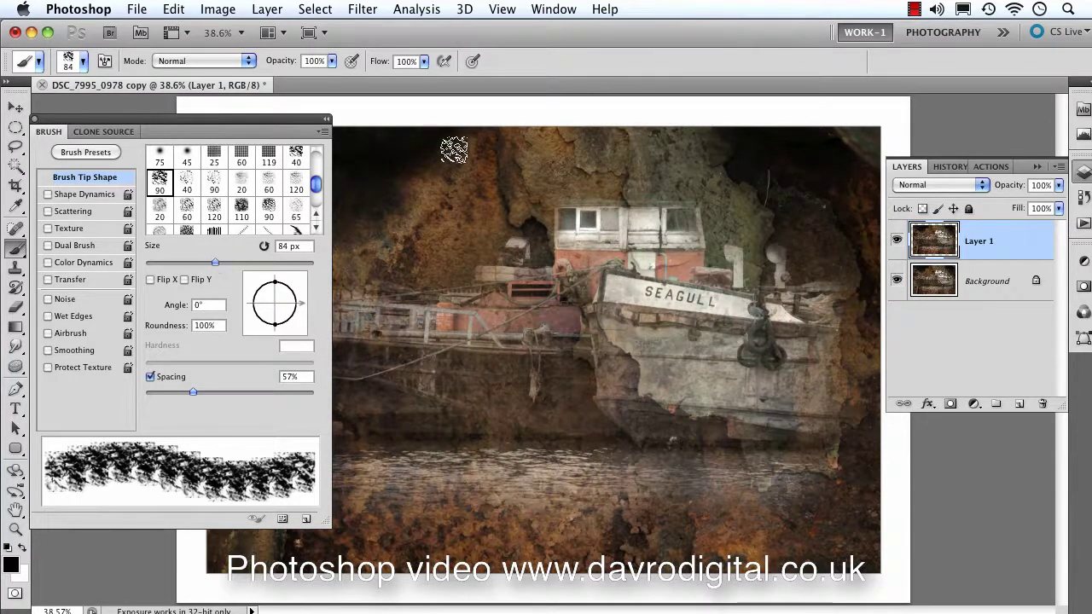
Enable Shape Dynamics with 44% size jitter, 21% minimum diameter, 30% angle jitter, 36% roundness jitter and 30% minimum roundness.
left_click(92, 196)
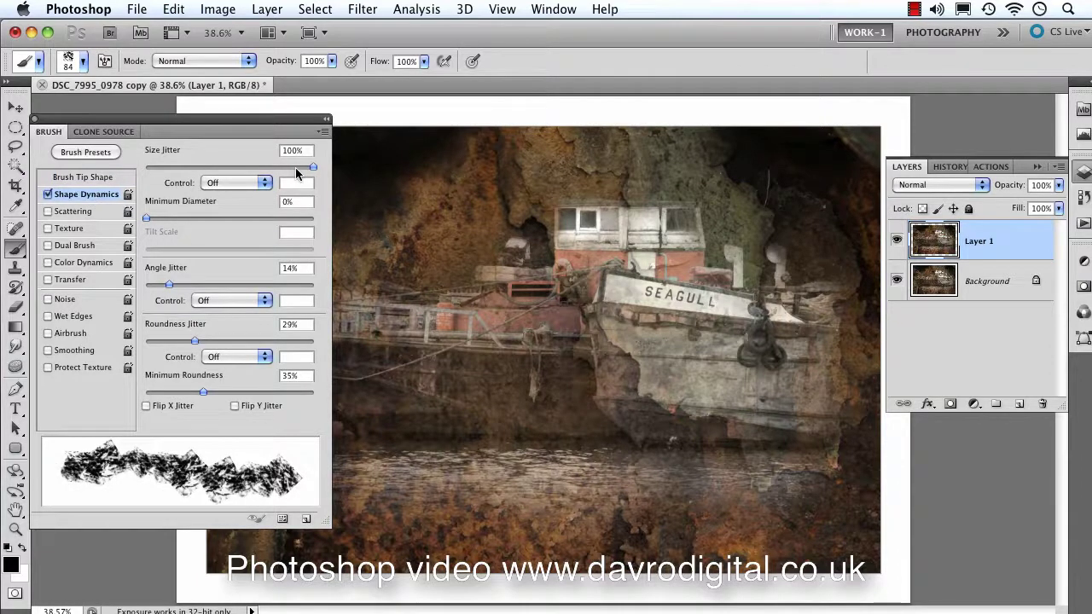
mouse_move(306, 170)
left_mouse_down()
mouse_move(163, 174)
mouse_move(218, 175)
left_mouse_up()
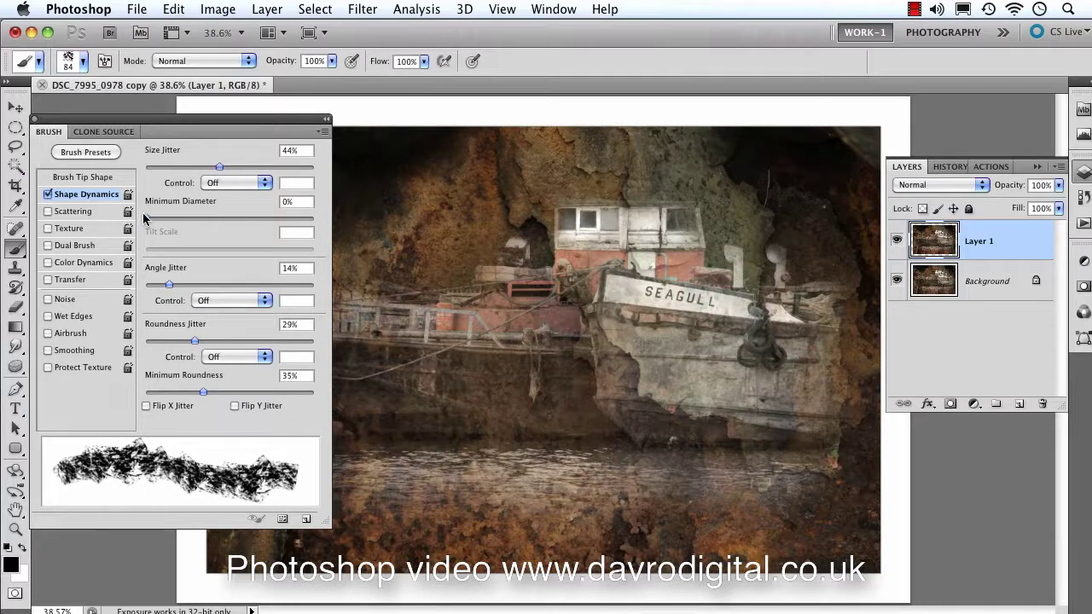
mouse_move(164, 220)
left_mouse_down()
mouse_move(200, 222)
mouse_move(173, 223)
left_mouse_up()
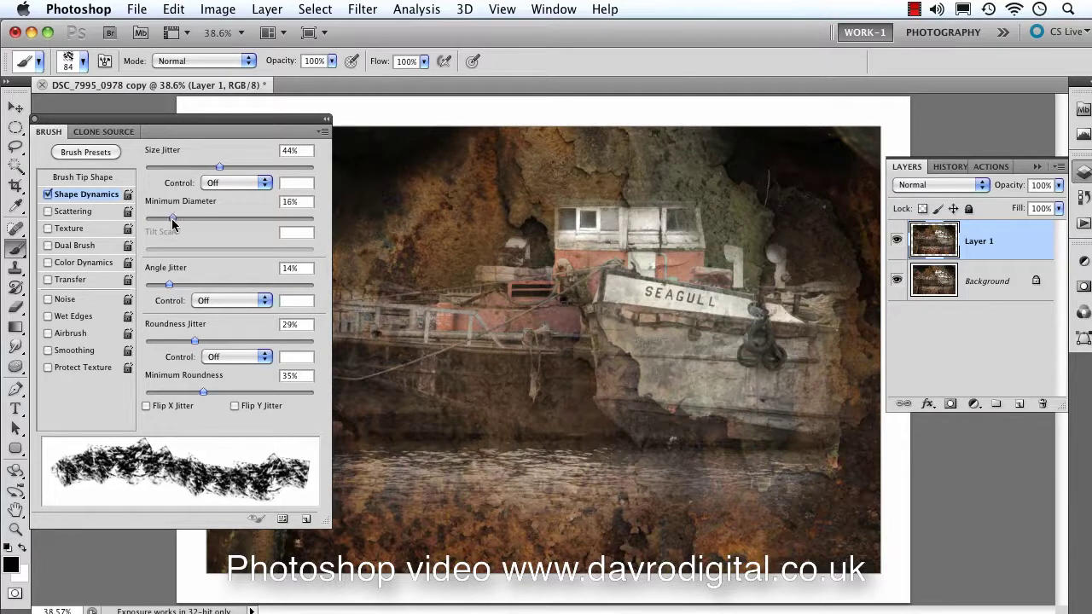
mouse_move(188, 289)
left_mouse_down()
mouse_move(152, 289)
mouse_move(218, 298)
mouse_move(169, 296)
mouse_move(203, 298)
left_mouse_up()
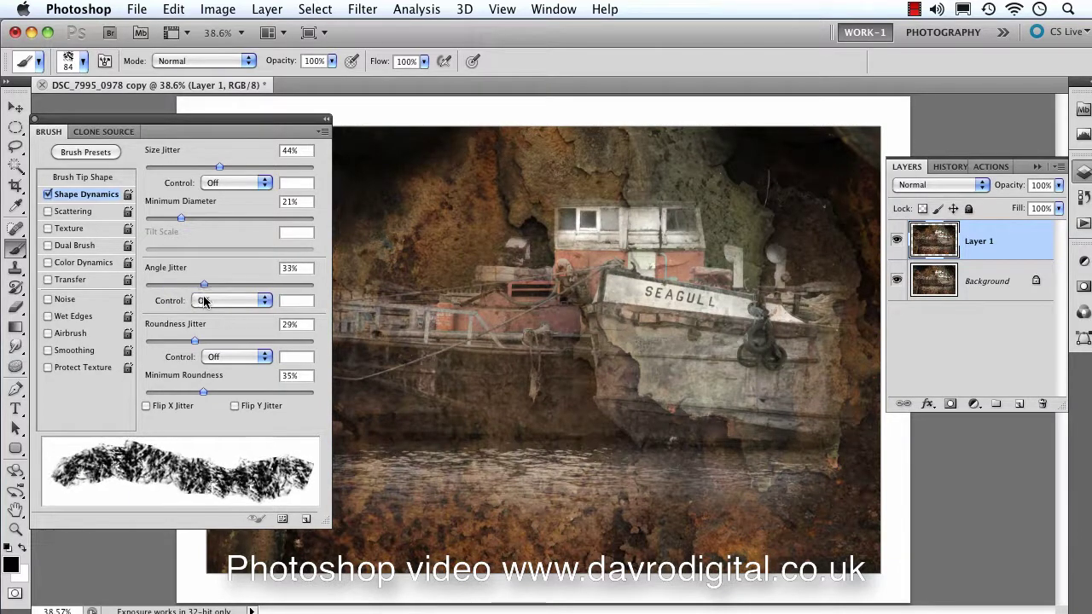
mouse_move(194, 341)
left_mouse_down()
mouse_move(237, 343)
mouse_move(181, 343)
mouse_move(241, 343)
mouse_move(205, 343)
left_mouse_up()
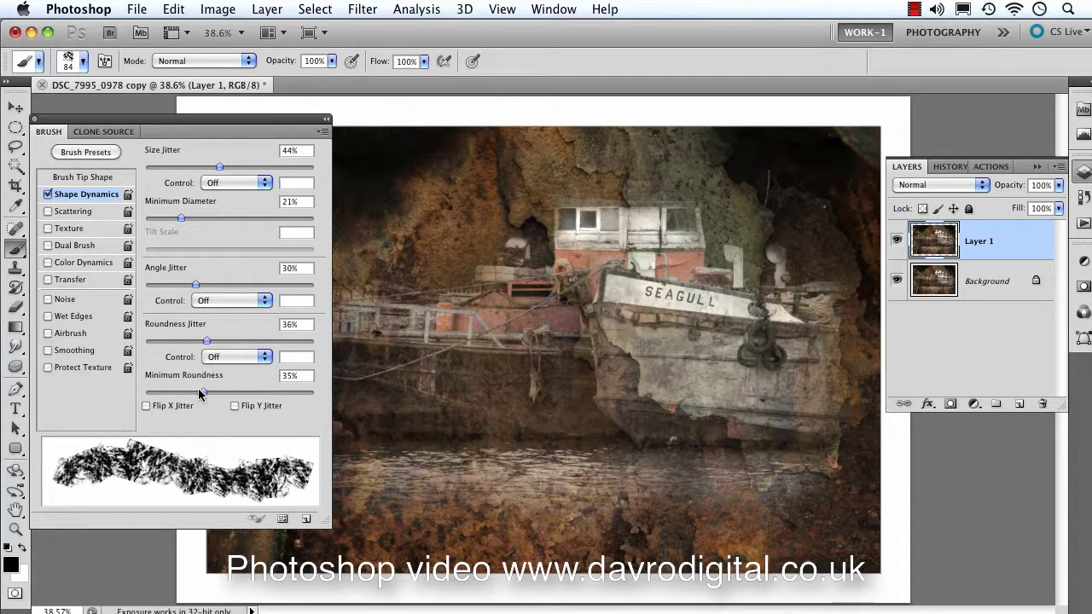
left_click_drag(250, 394, 194, 392)
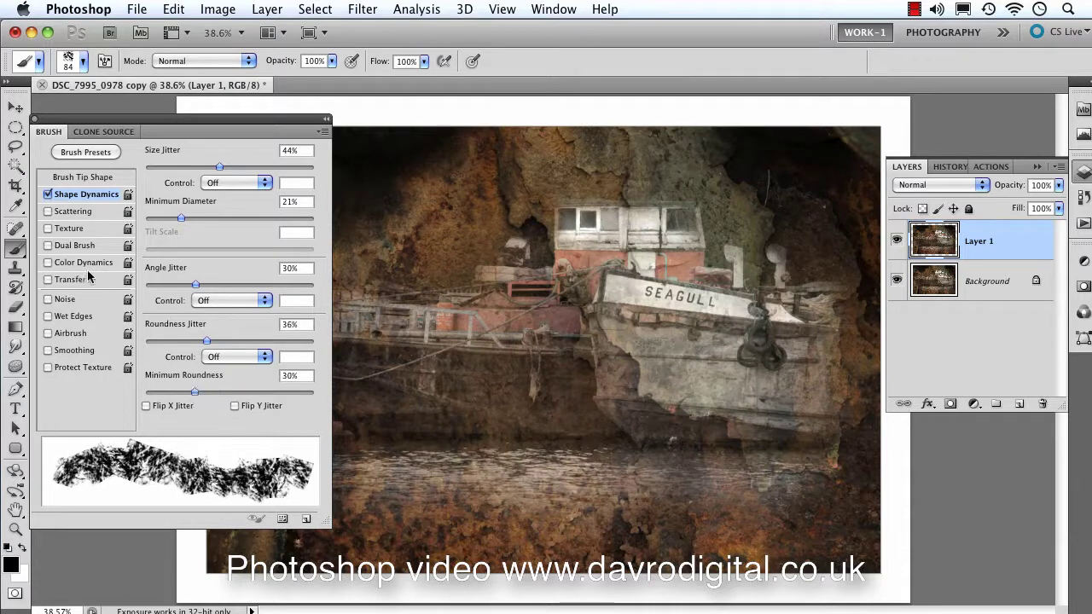
Enable Scattering for the brush, with scatter at 128% and a count of 3.
left_click(74, 211)
left_click(160, 169)
mouse_move(160, 169)
left_mouse_down()
mouse_move(187, 170)
mouse_move(167, 169)
left_mouse_up()
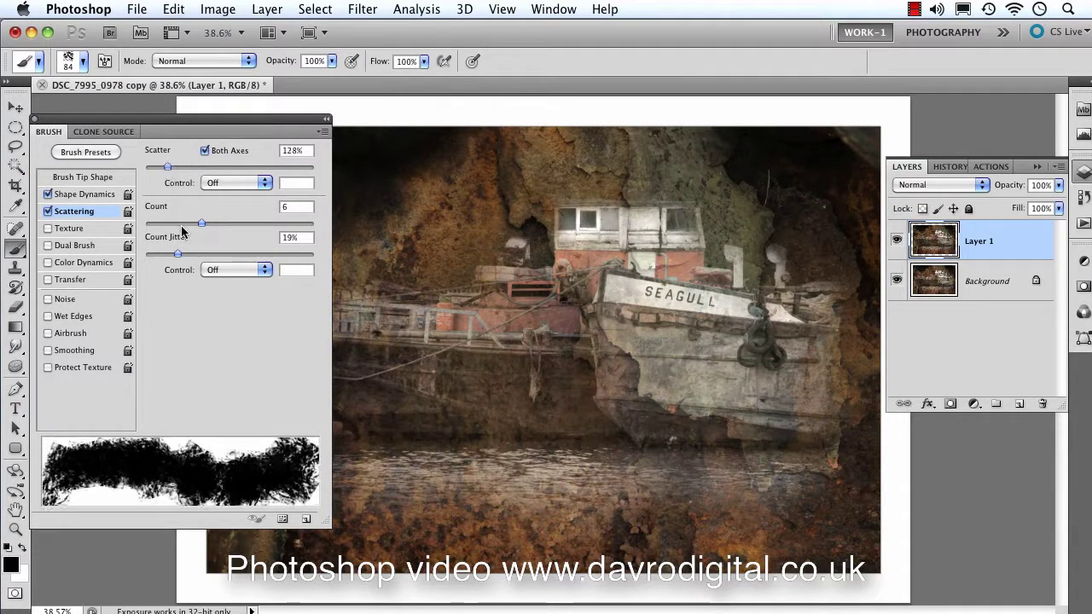
left_click_drag(200, 224, 168, 221)
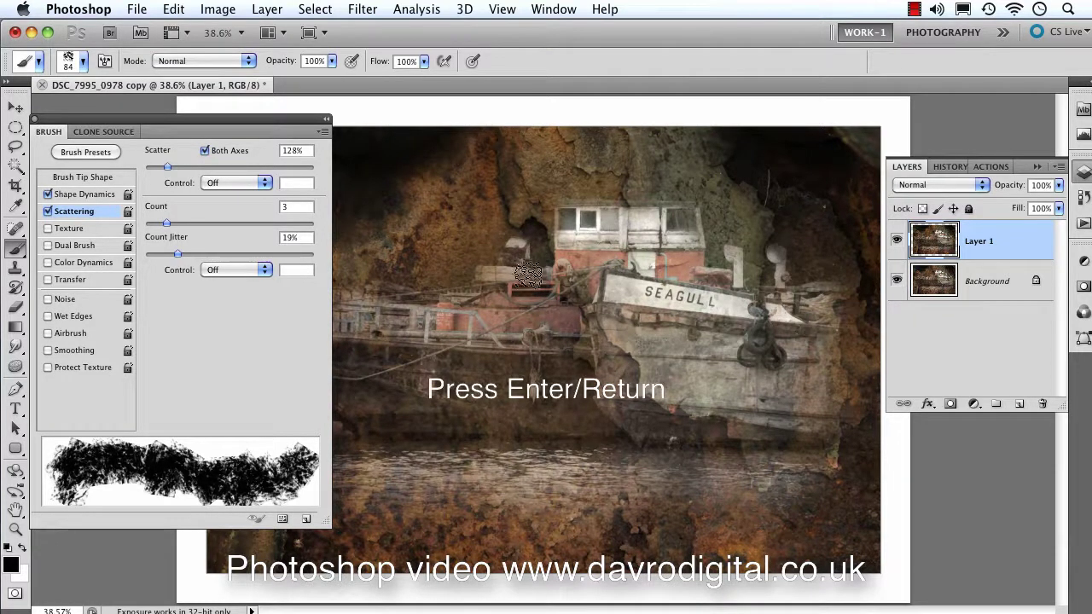
Try stroking the work path on Layer 1 with the 84 px brush, and undo the stroke.
key("Return")
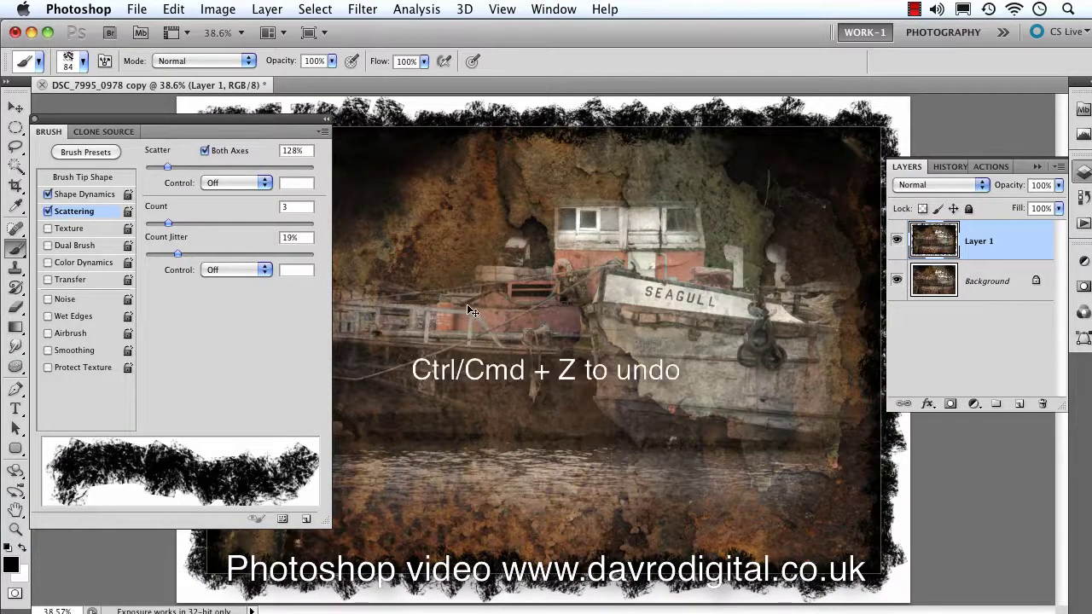
key("super+z")
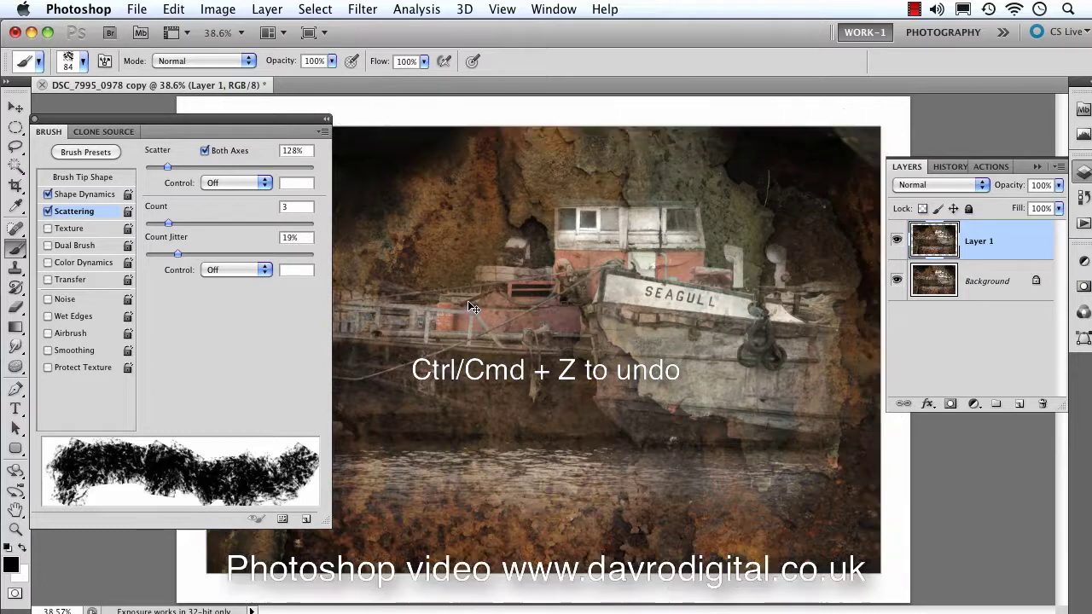
Lower the scattering count and set its count jitter to 12%, and reduce the brush size to 71 px.
left_click_drag(176, 256, 157, 224)
left_click(94, 178)
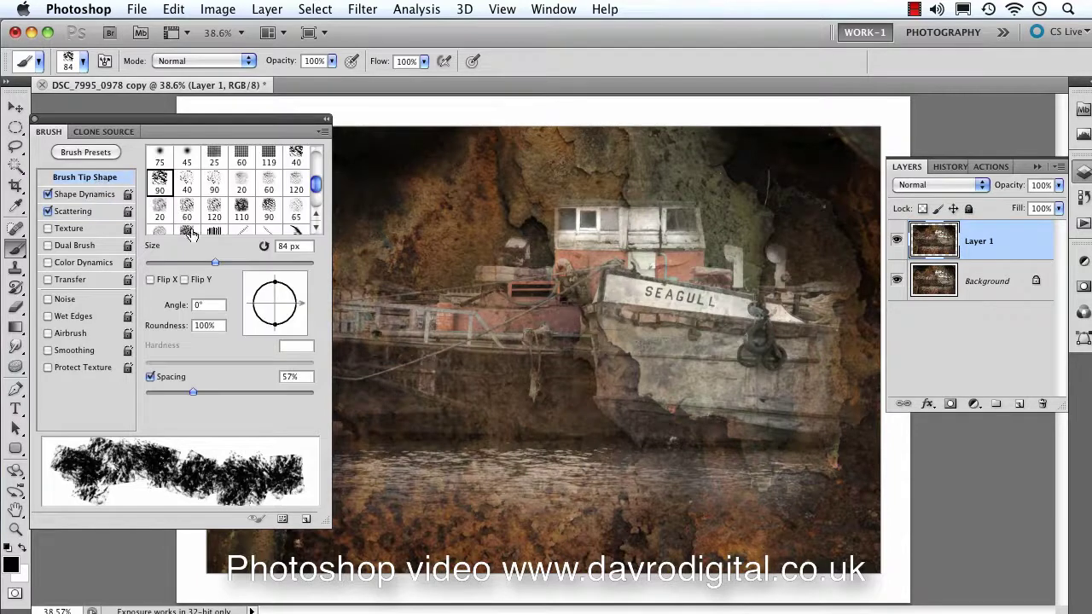
left_click_drag(212, 260, 203, 257)
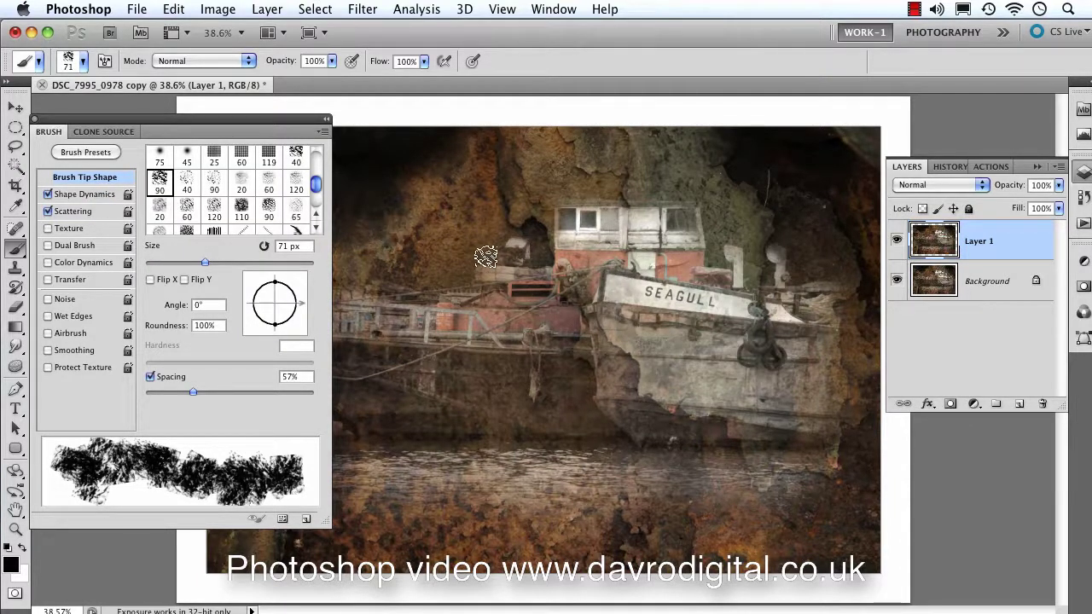
Try stroking the work path on Layer 1 with the 71 px brush, and undo the stroke.
key("Return")
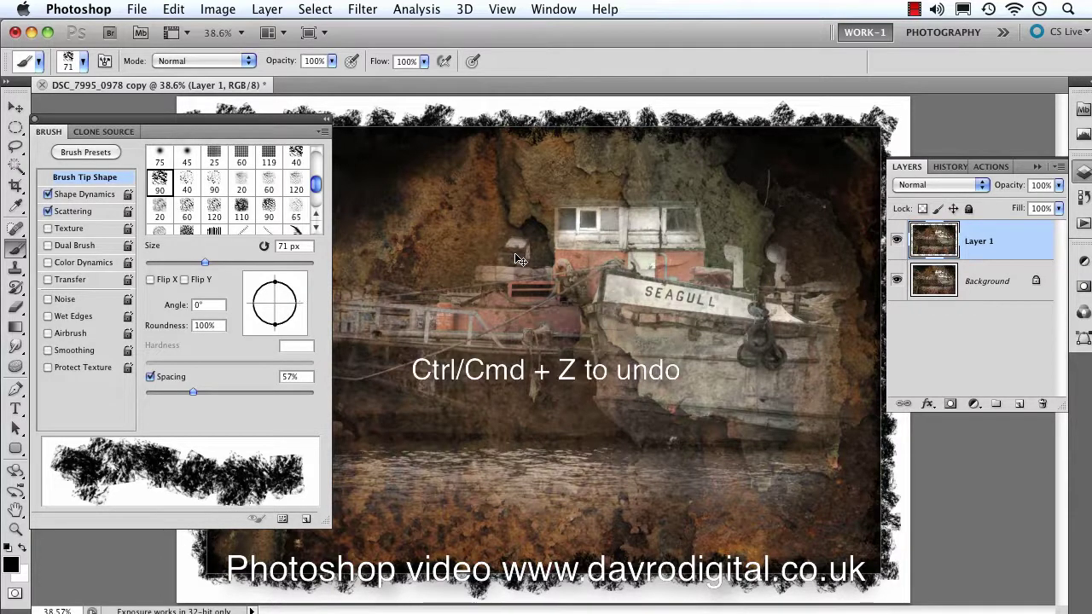
key("super+z")
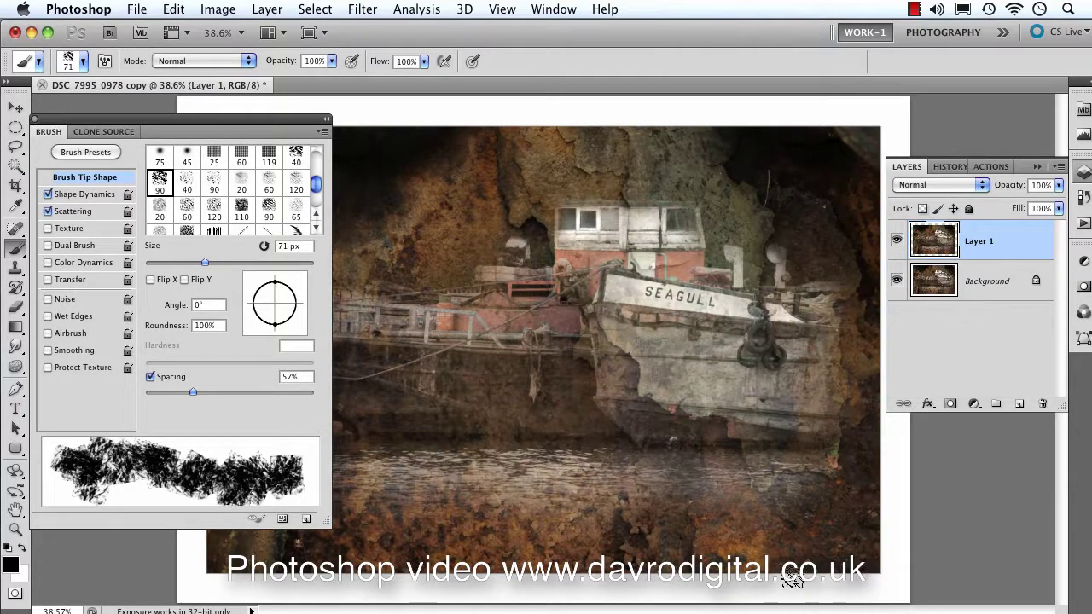
Stroke the work path with the 71 px brush on the Background layer, and again on Layer 1.
left_click(991, 290)
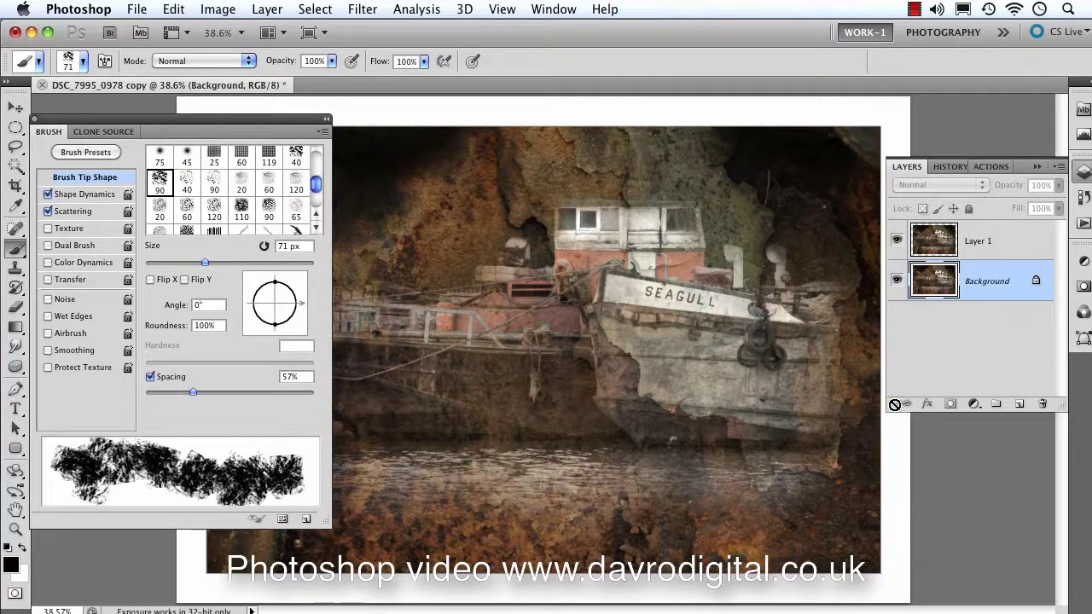
key("super+z")
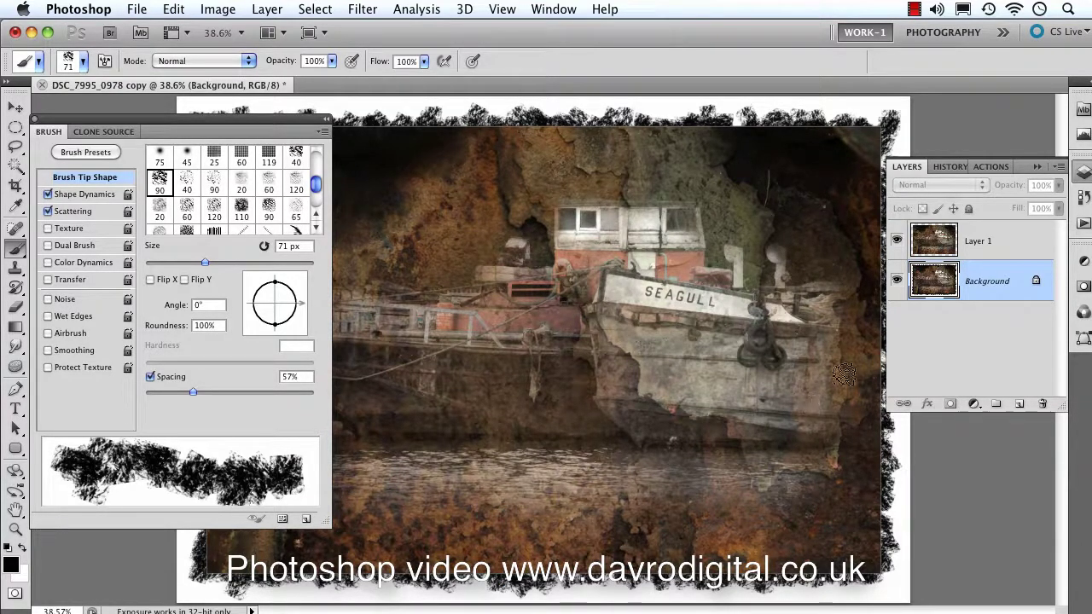
left_click(935, 245)
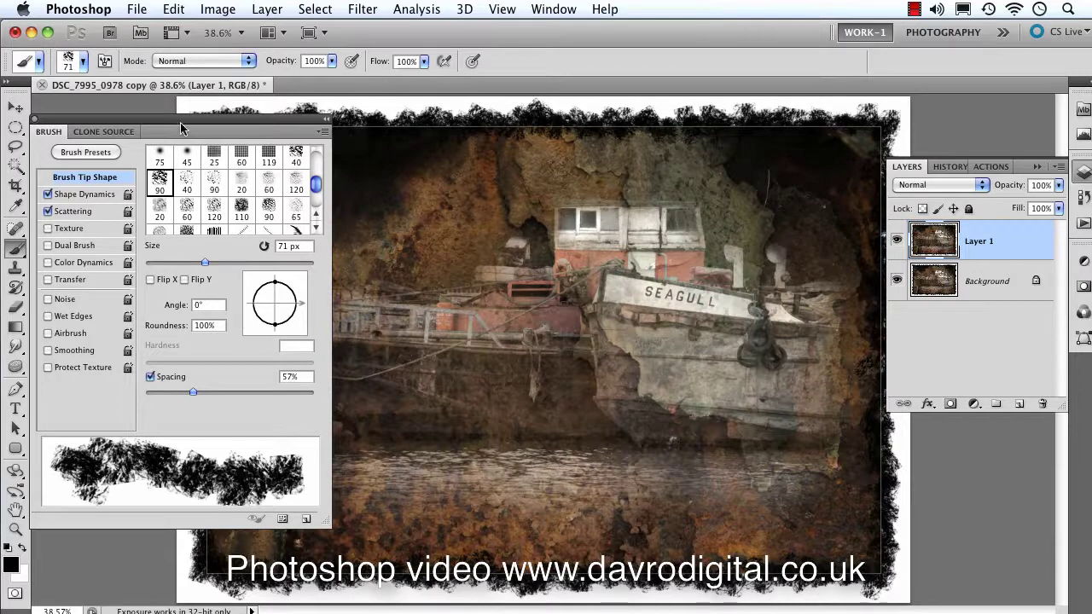
Choose the 59 px spatter brush from the presets and set its spacing to 45% and size to 99 px.
left_click(84, 63)
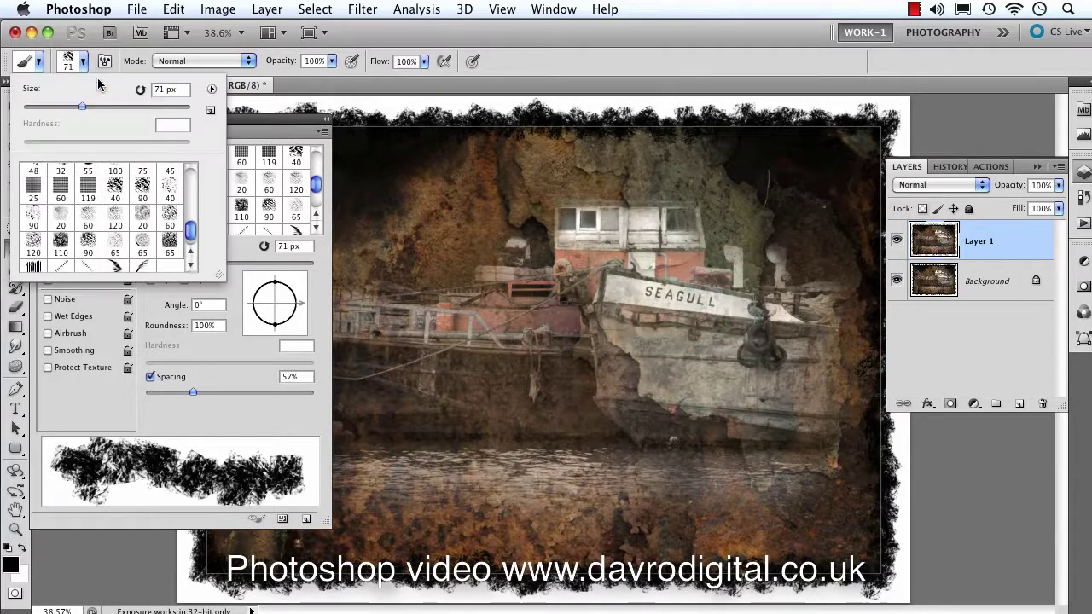
left_click_drag(189, 232, 193, 198)
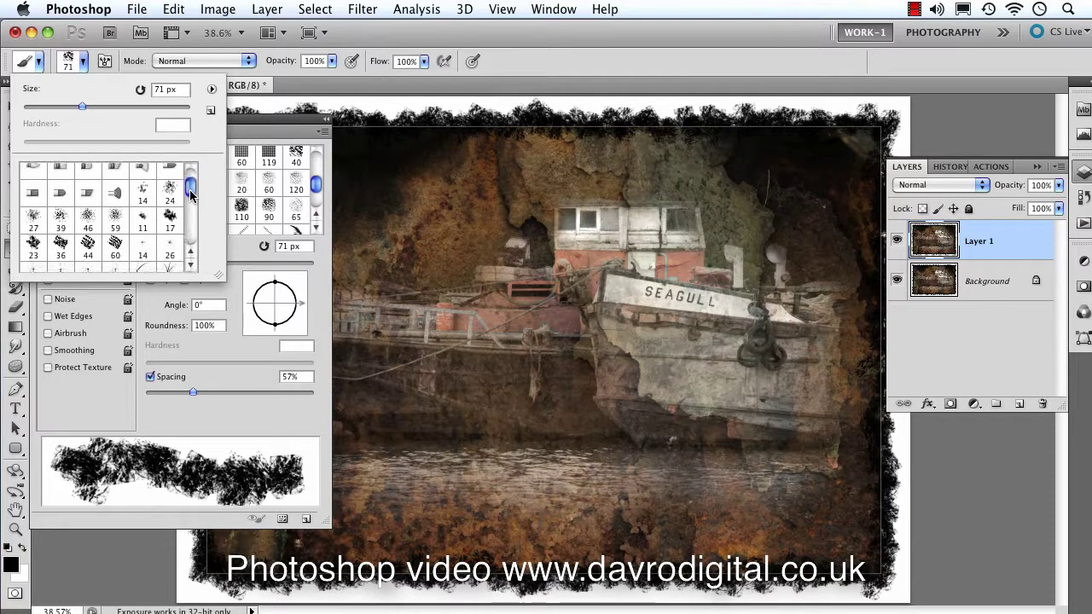
left_click(116, 217)
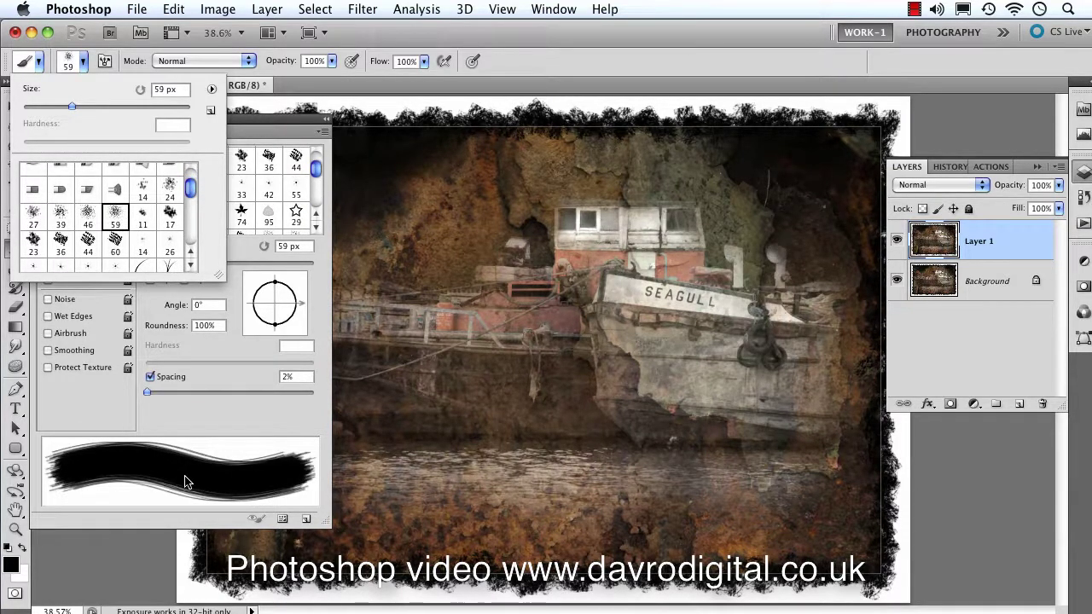
left_click(211, 339)
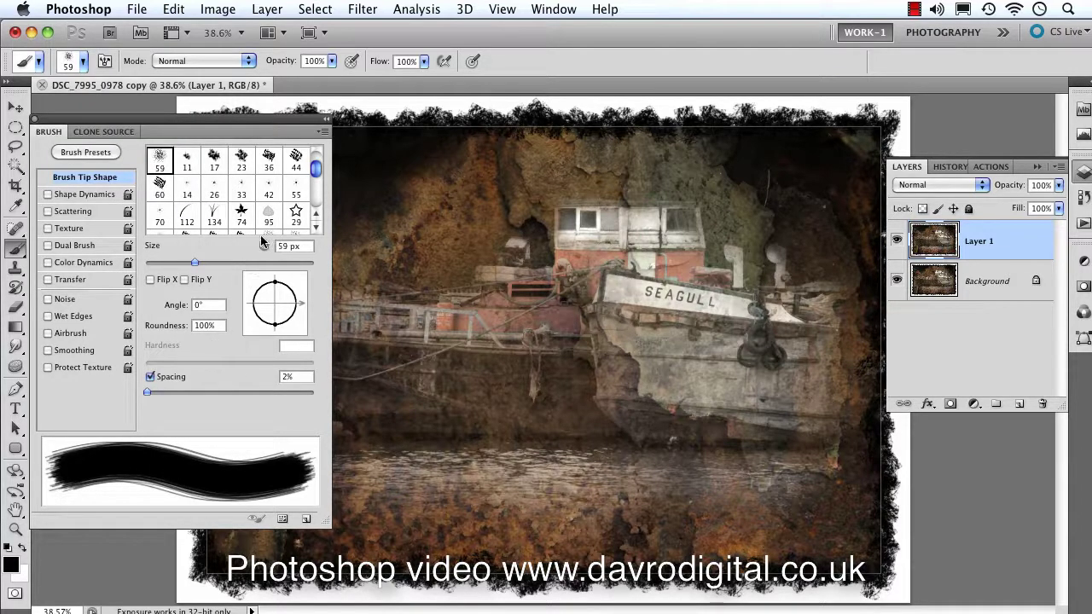
left_click_drag(145, 389, 181, 386)
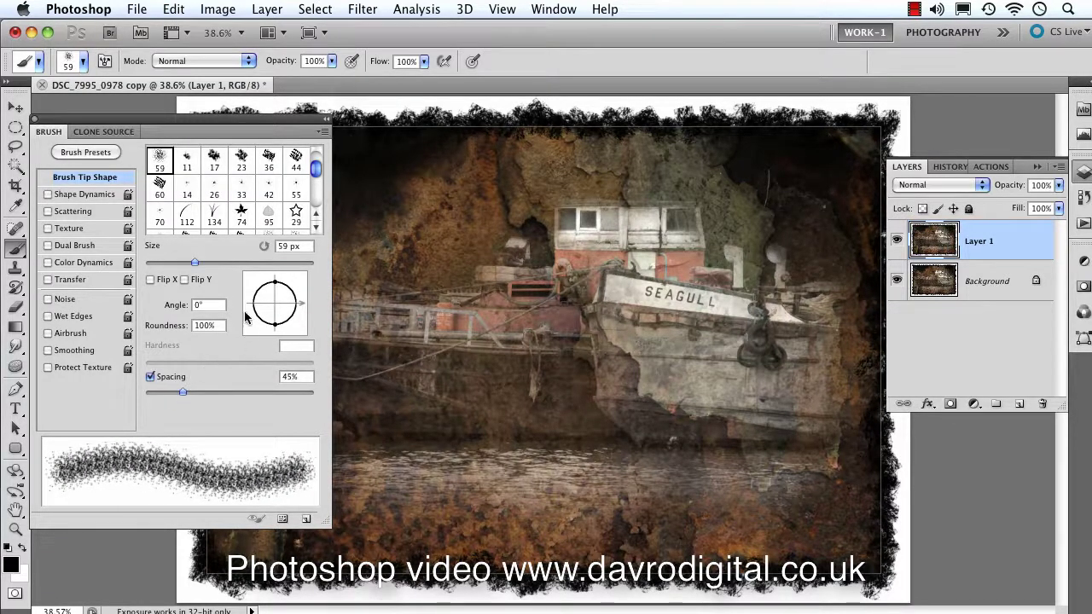
left_click_drag(193, 265, 196, 267)
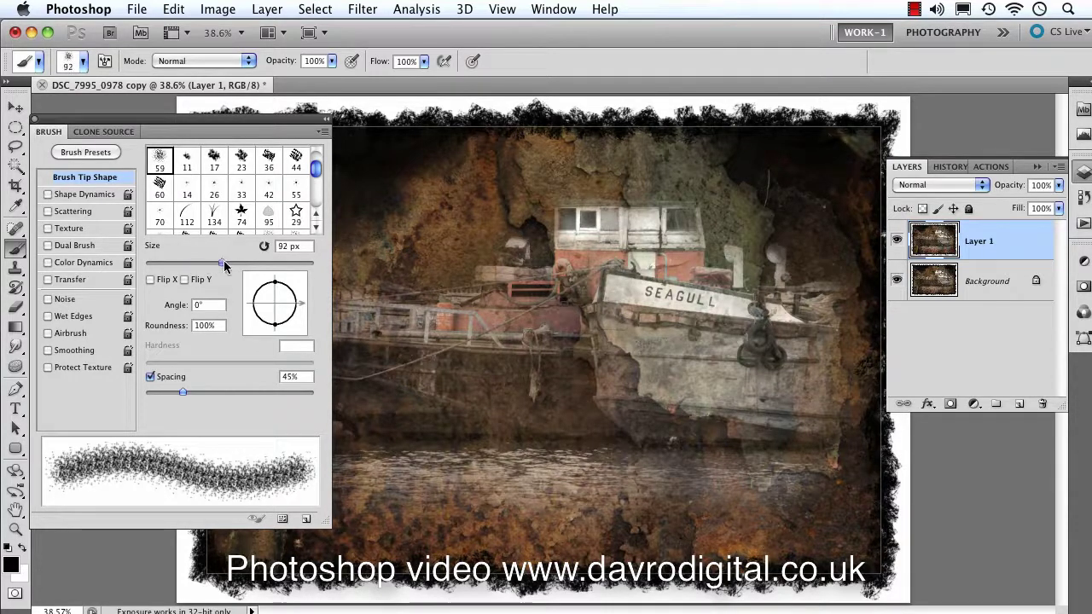
Enable Shape Dynamics and Scattering for the spatter brush, with scatter at 265% and a count of 3.
left_click(88, 196)
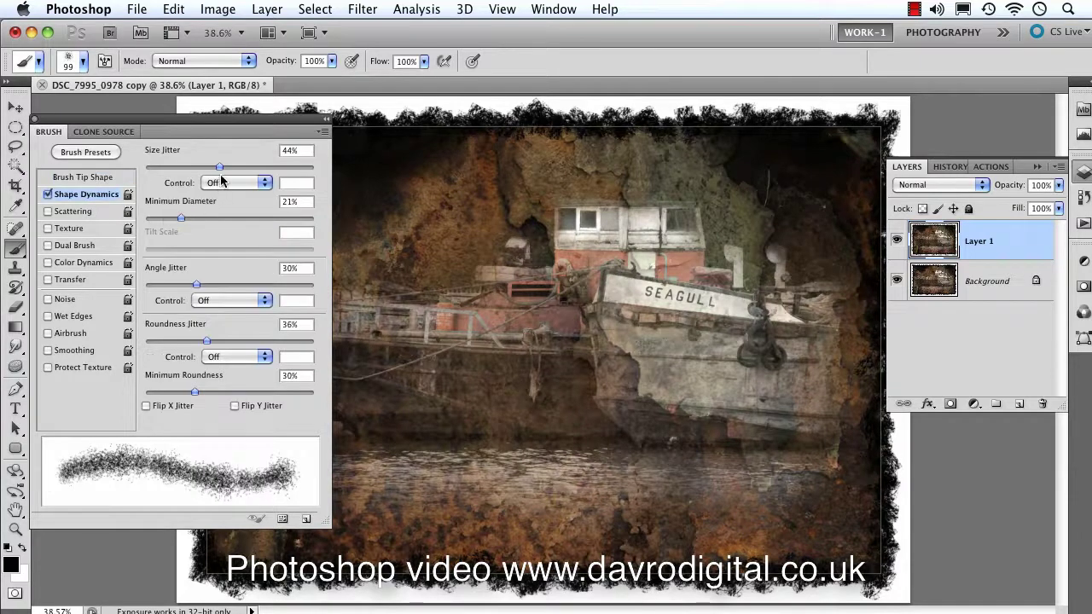
left_click(76, 214)
left_click_drag(167, 167, 190, 175)
left_click_drag(156, 224, 167, 225)
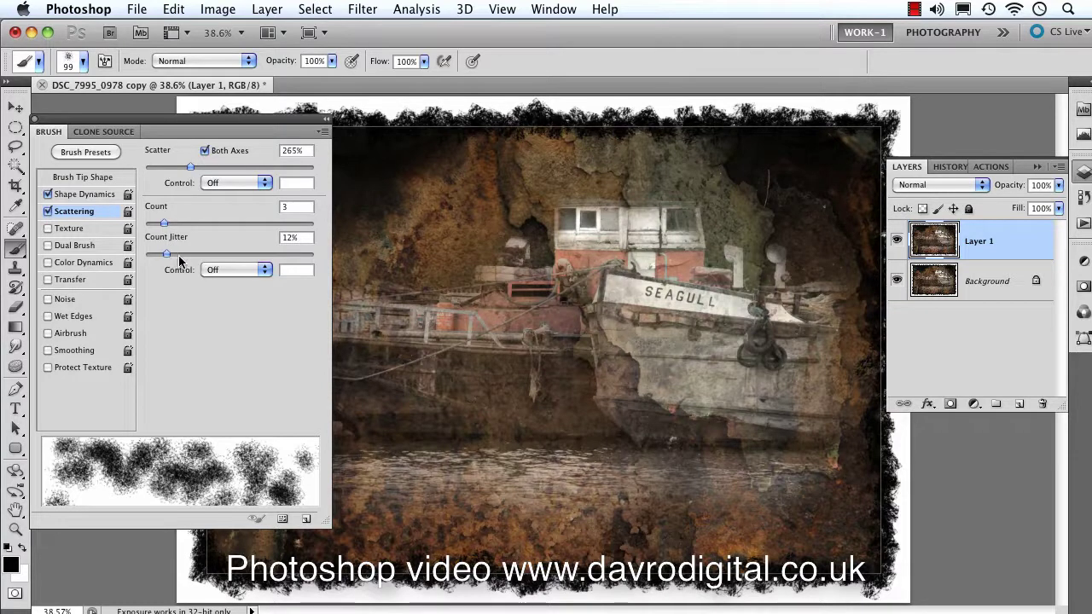
Set the spatter brush's roundness jitter to 24% and its minimum roundness to 36%.
left_click(120, 195)
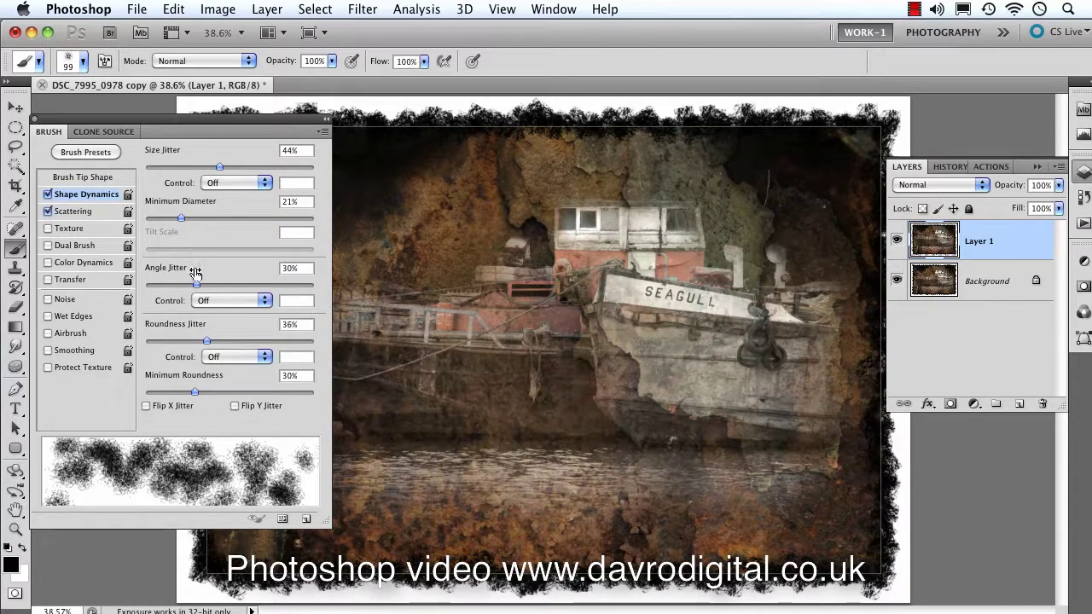
mouse_move(206, 340)
left_mouse_down()
mouse_move(167, 338)
mouse_move(186, 340)
left_mouse_up()
left_click_drag(193, 392, 206, 393)
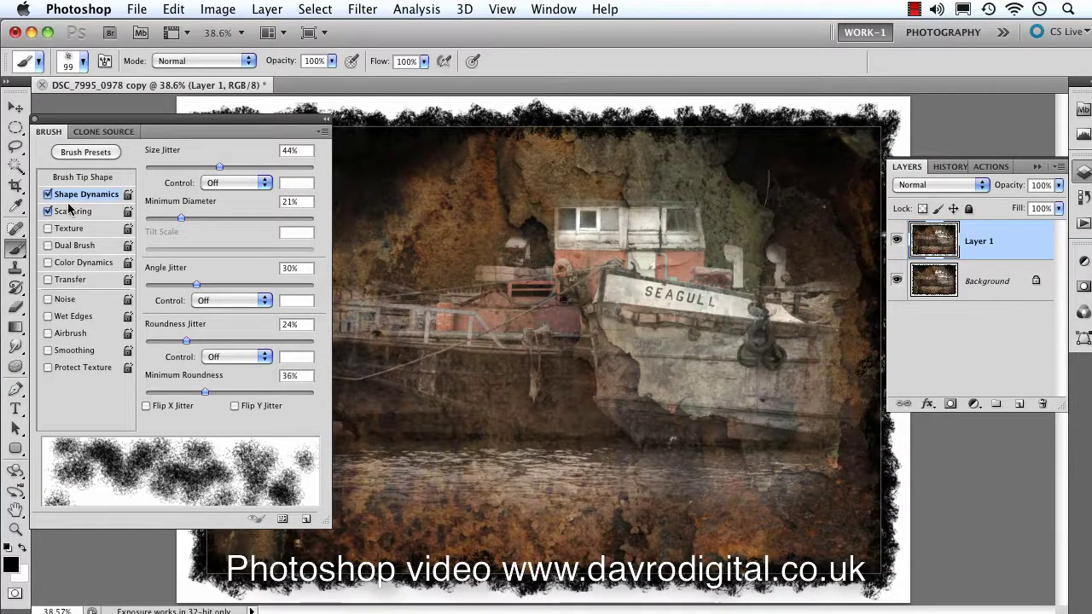
Reduce the spatter brush's scatter to 92% and stroke the work path on Layer 1 with it.
left_click(100, 180)
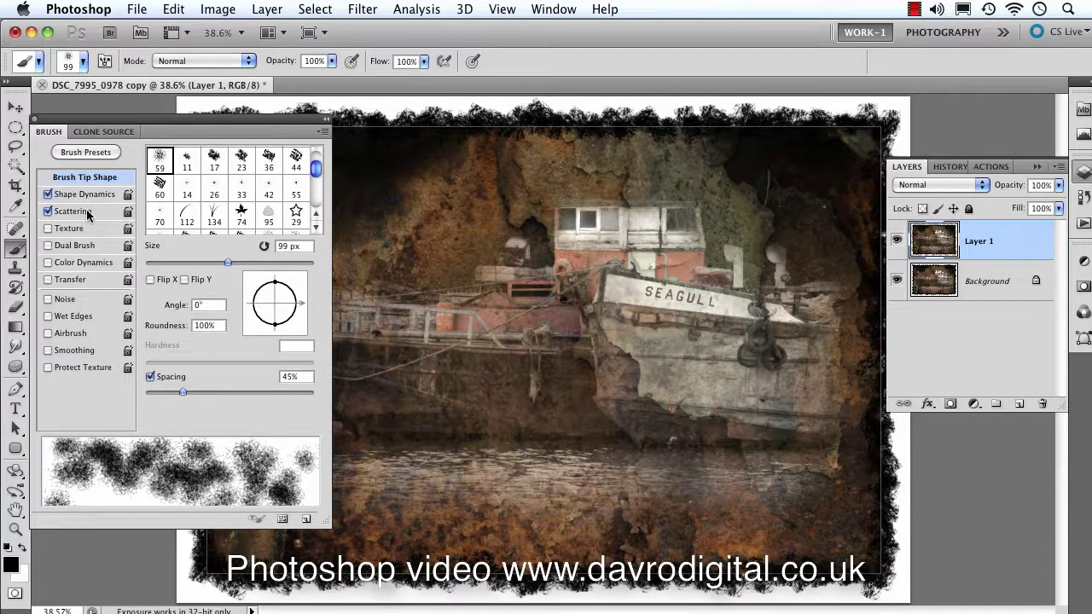
left_click(87, 215)
left_click_drag(191, 165, 160, 166)
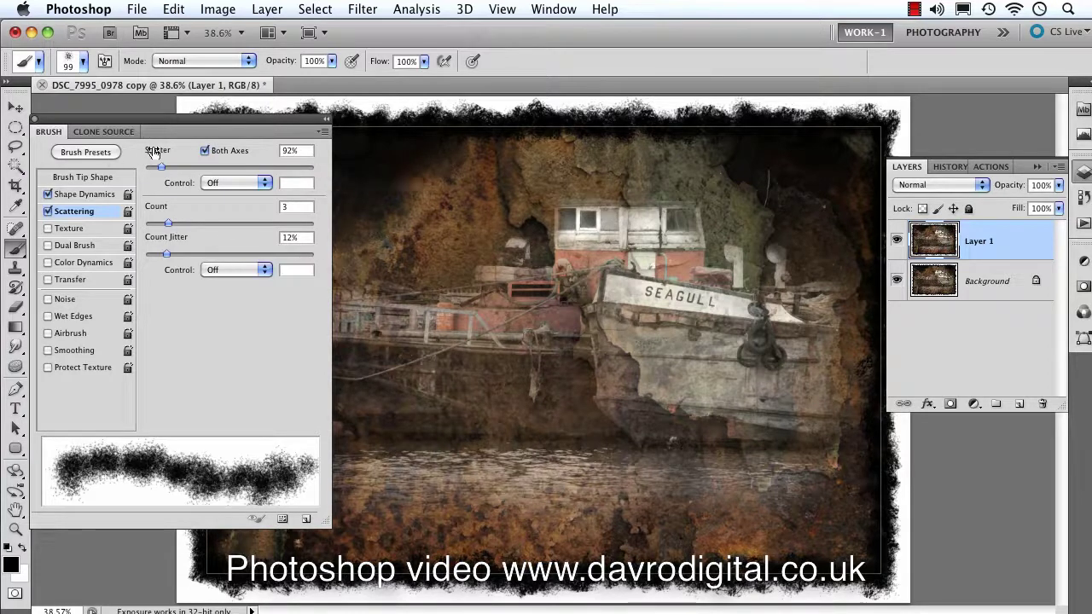
Choose the 134 px grass brush tip from the presets and set its spacing to 37%.
left_click(84, 177)
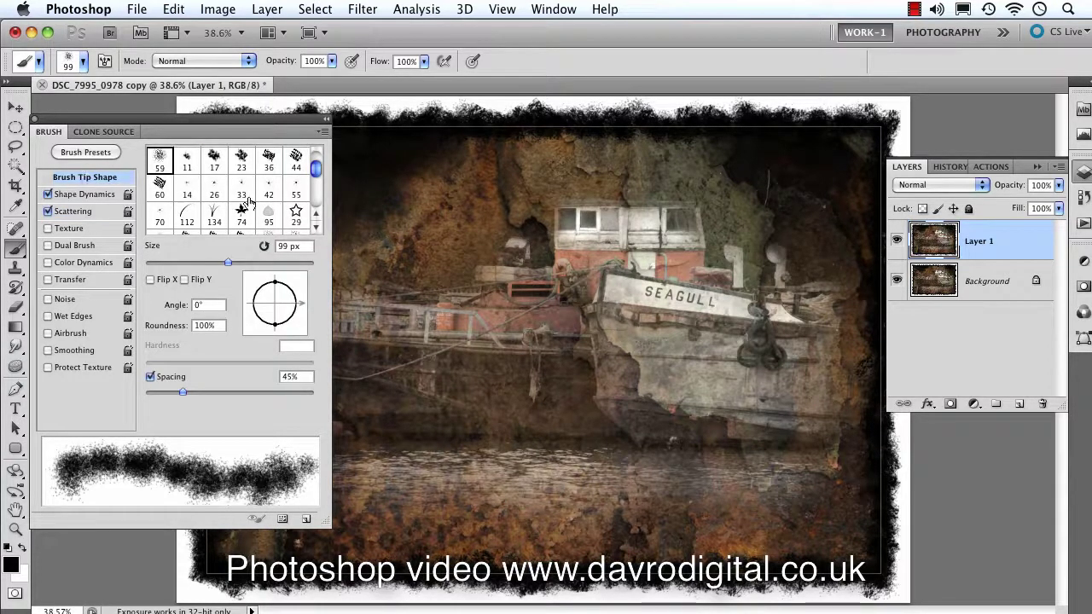
left_click_drag(320, 171, 317, 174)
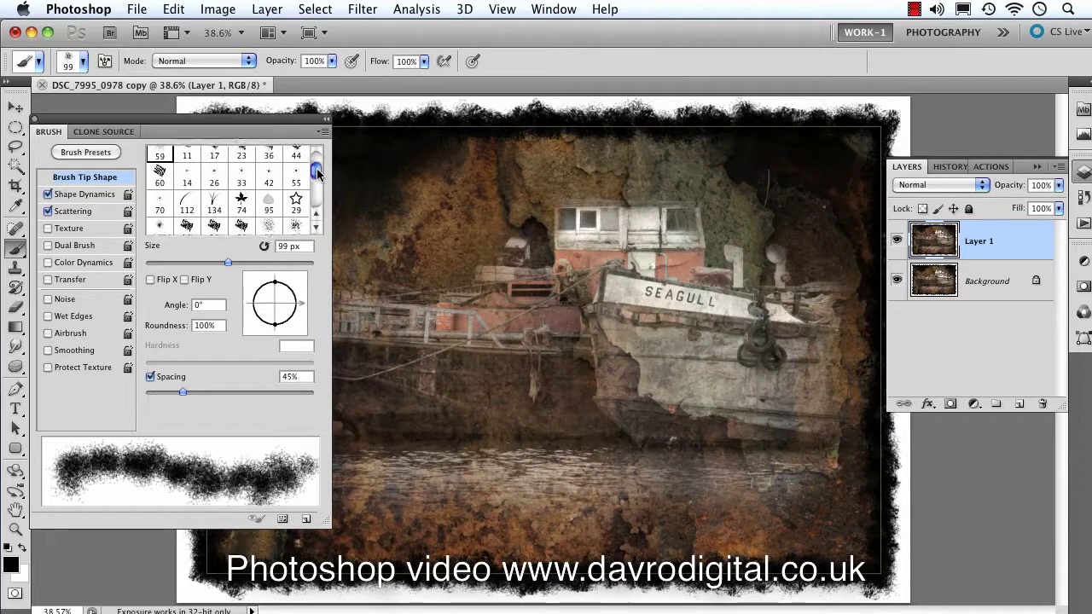
left_click(214, 203)
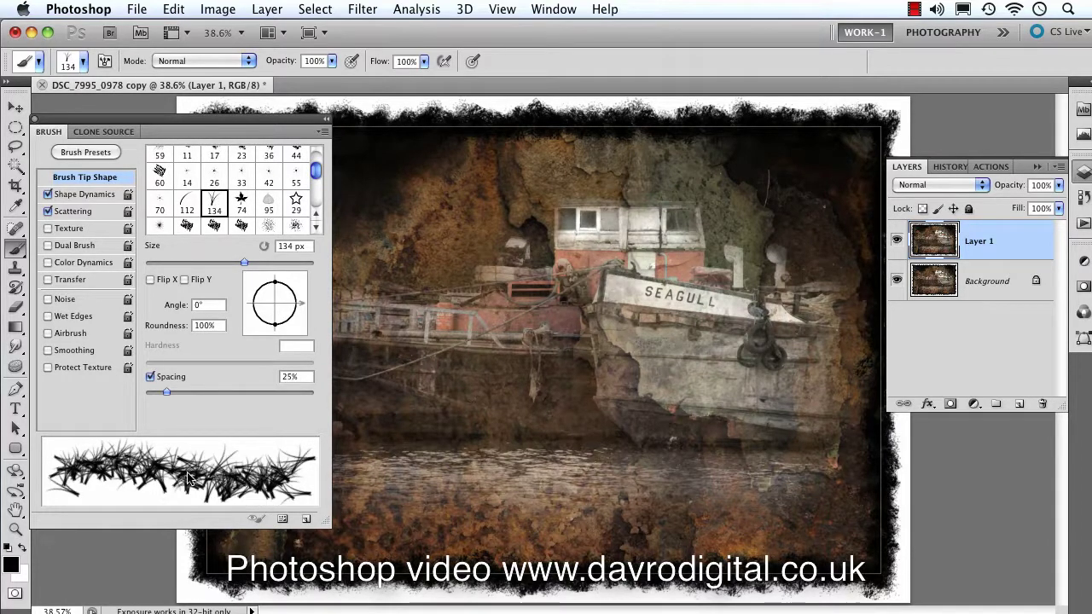
left_click_drag(167, 392, 175, 394)
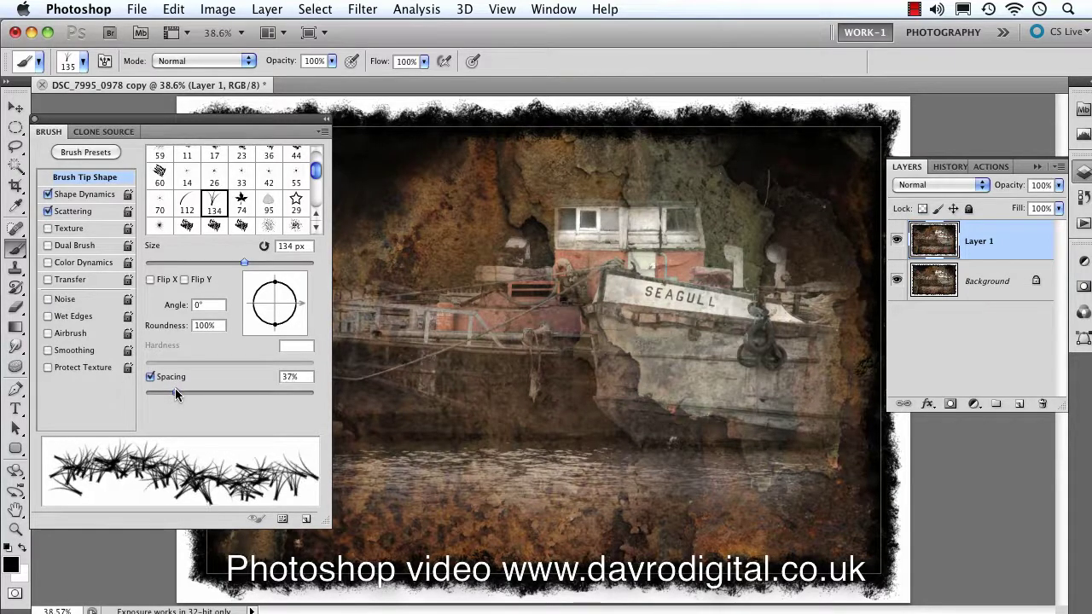
Reduce the grass brush's scatter to 56% and stroke the work path on Layer 1 with it.
left_click(86, 211)
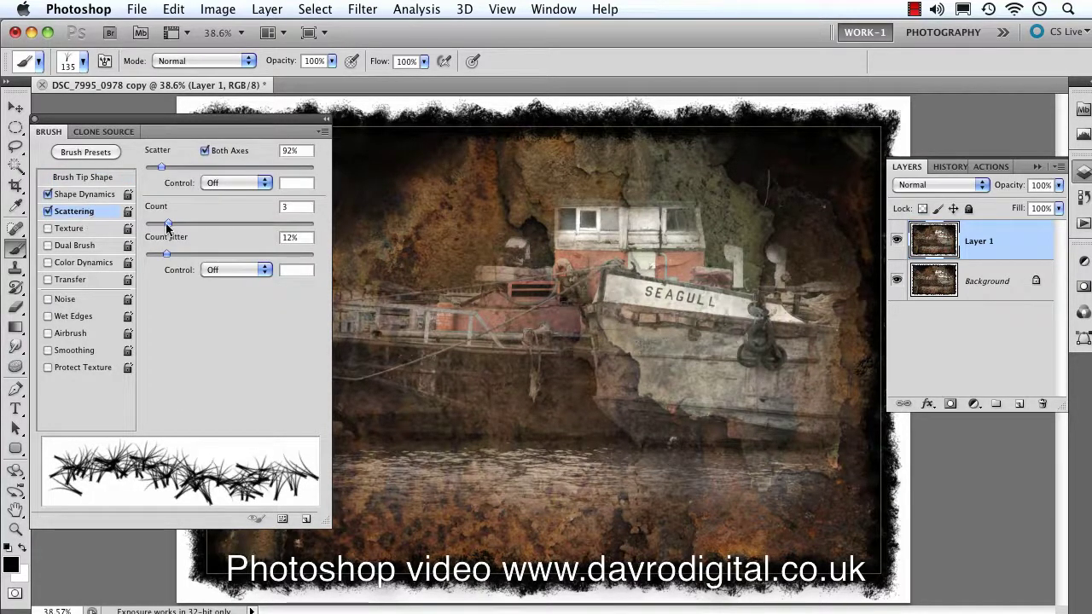
left_click_drag(162, 167, 155, 170)
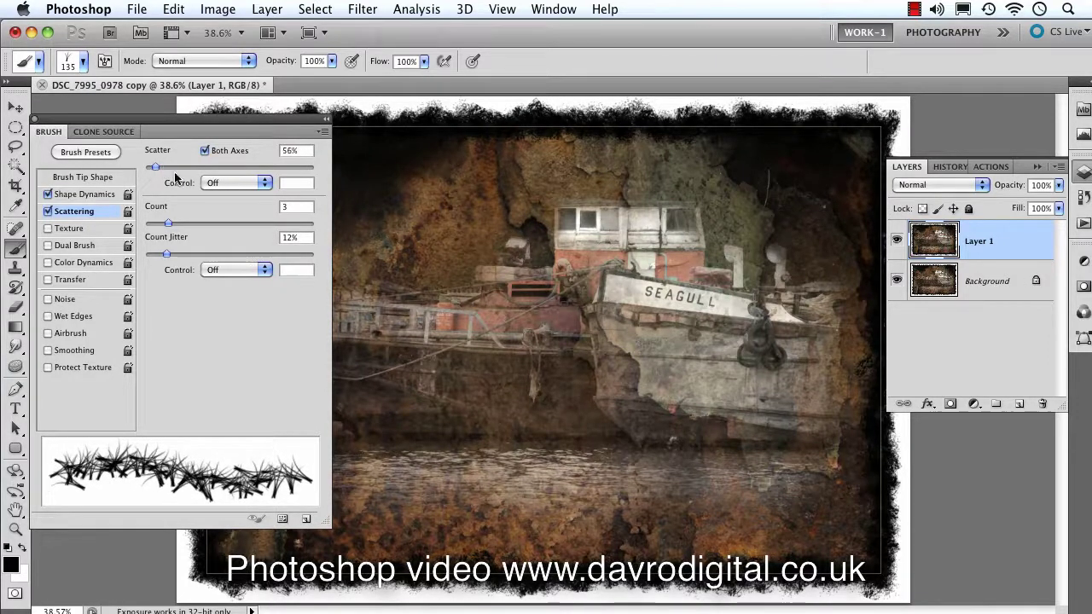
left_click(100, 180)
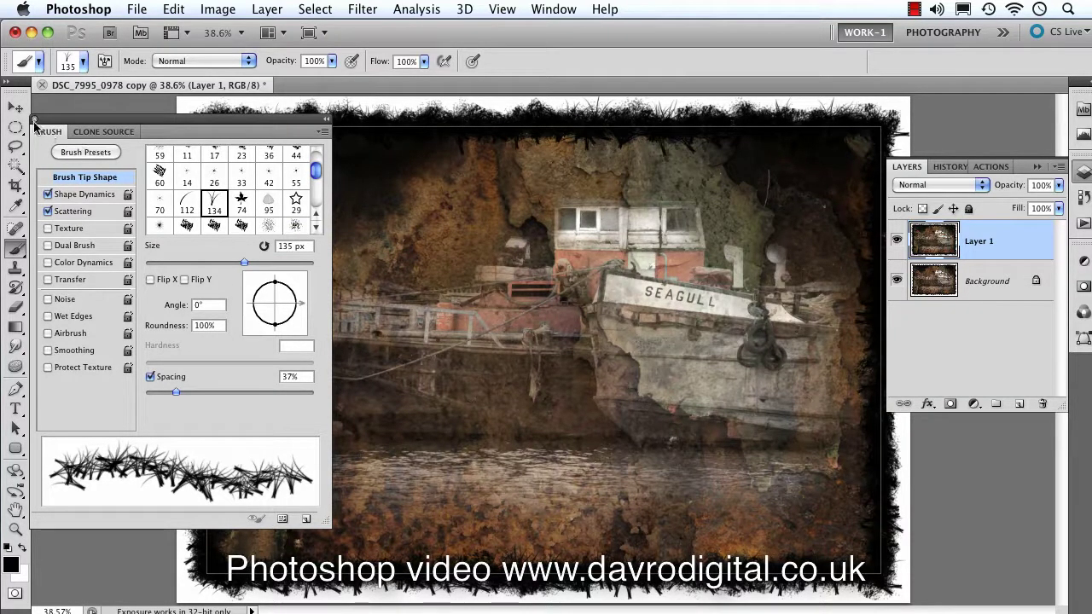
Close the brush settings and delete the work path.
left_click(34, 120)
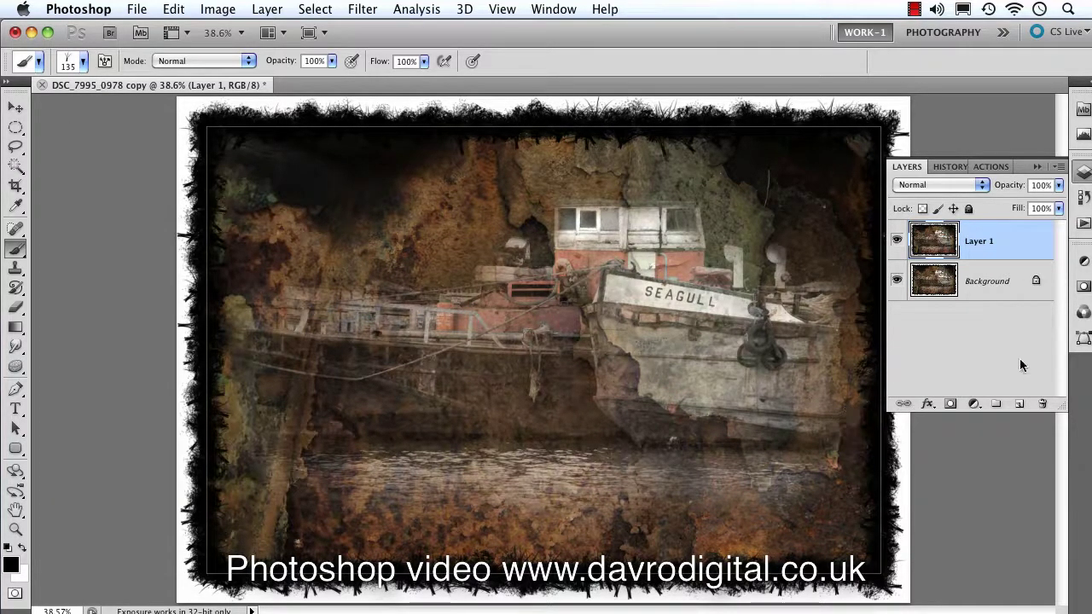
left_click(1082, 341)
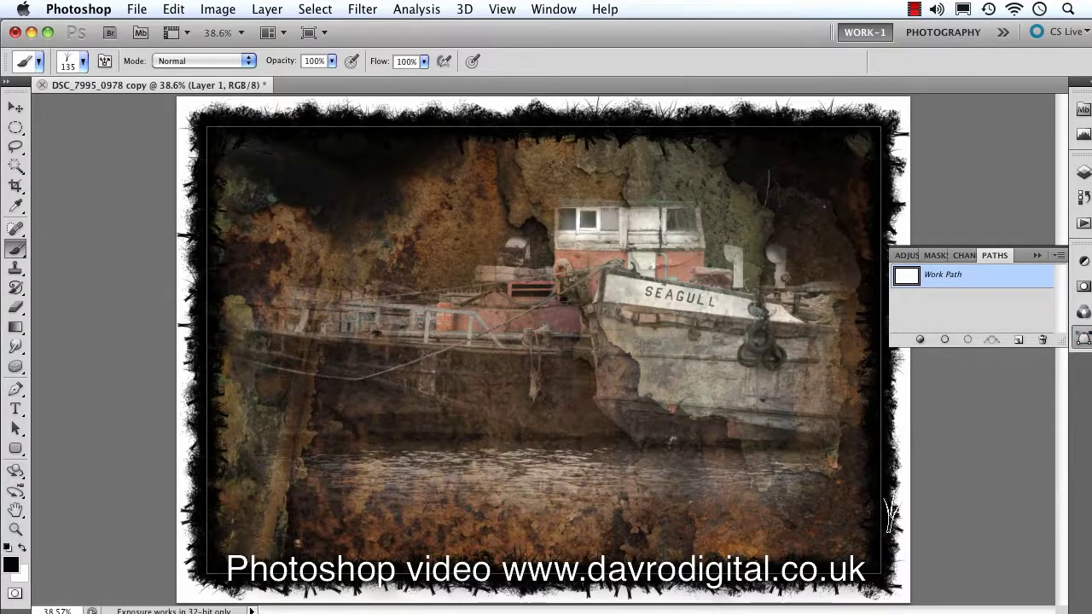
left_click_drag(1016, 280, 1033, 338)
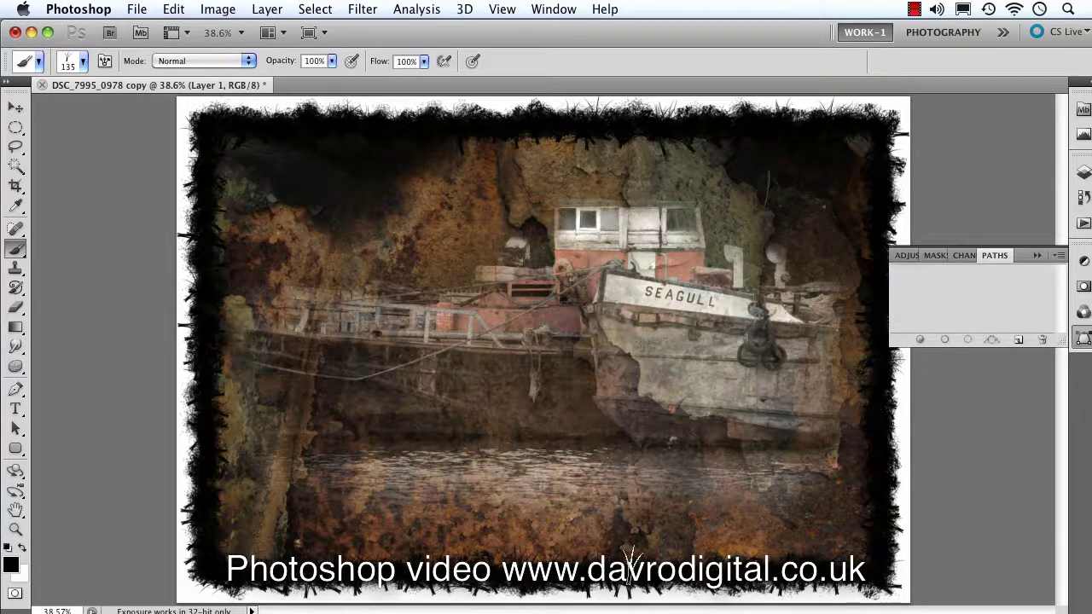
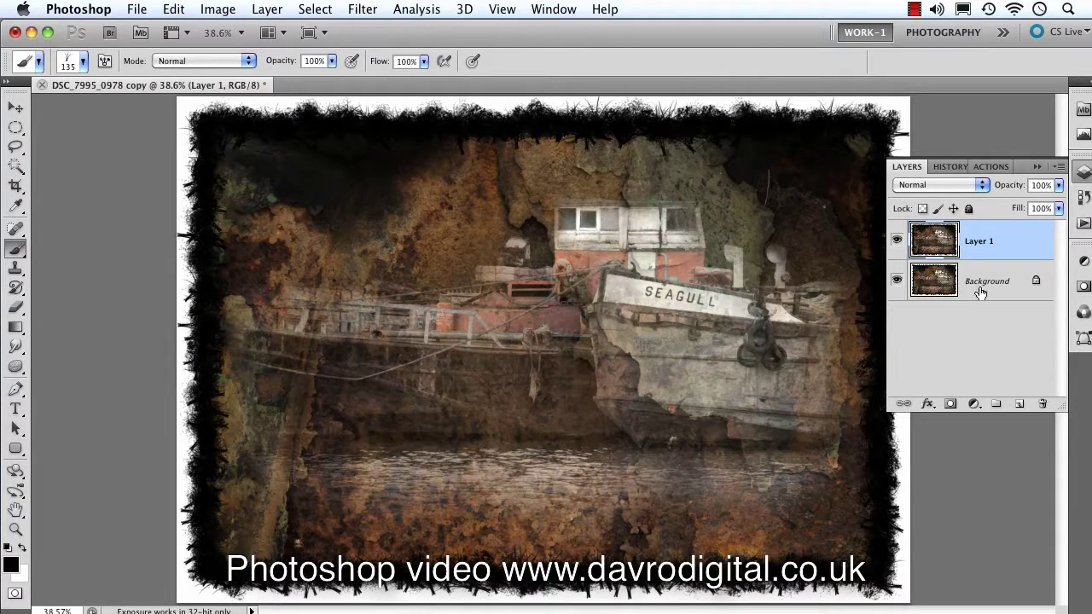
Convert the locked Background into a regular layer with the default layer settings.
left_click(986, 282)
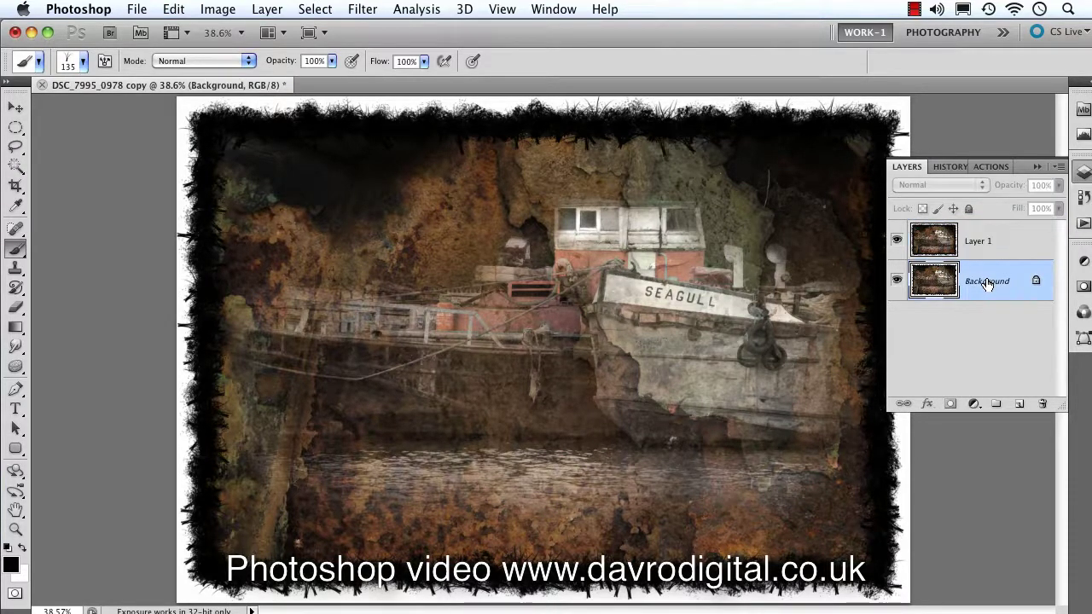
double_click(986, 283)
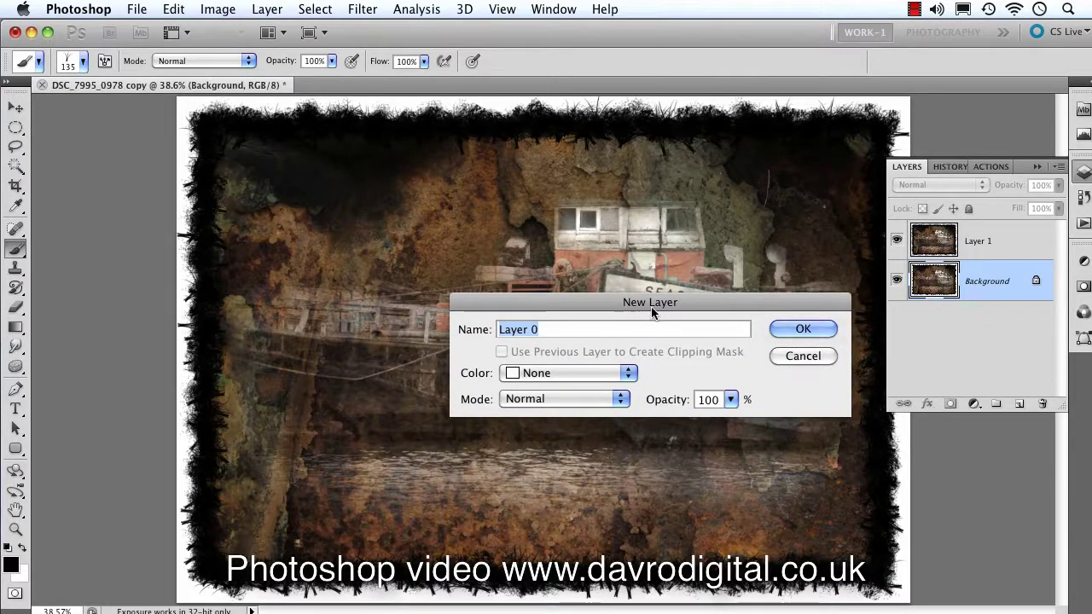
left_click(807, 331)
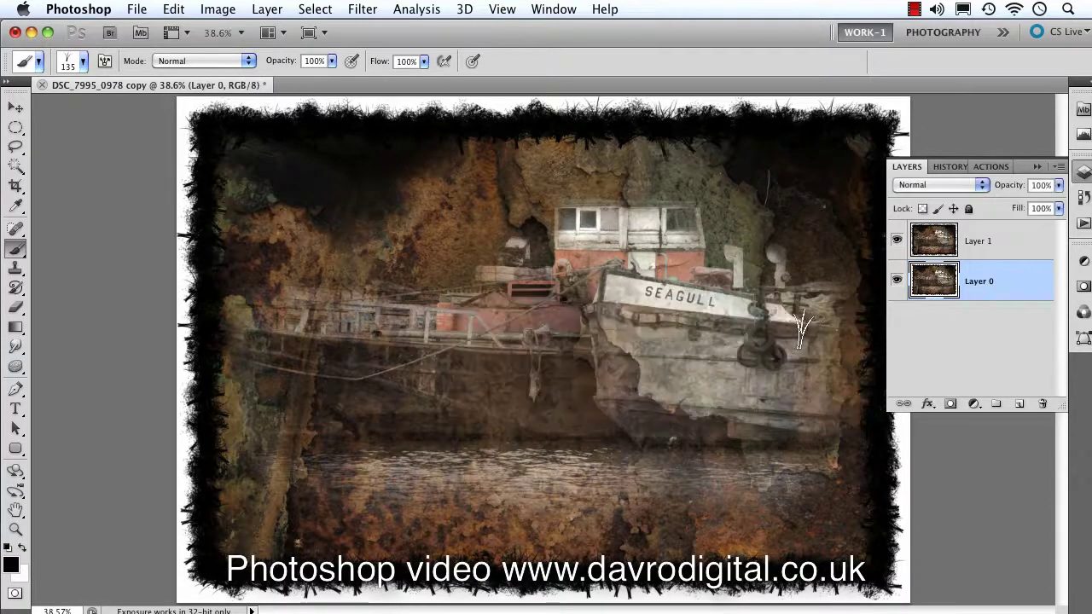
Add a Pattern Overlay to Layer 0 using the light grey mottled pattern at the end of the second row of swatches.
left_click(927, 403)
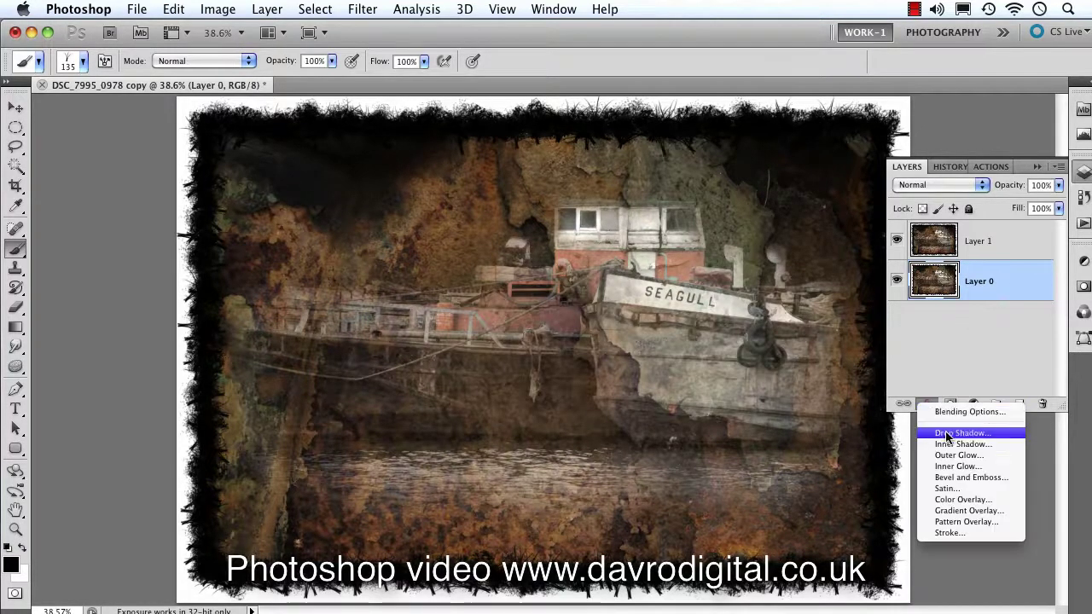
left_click(966, 523)
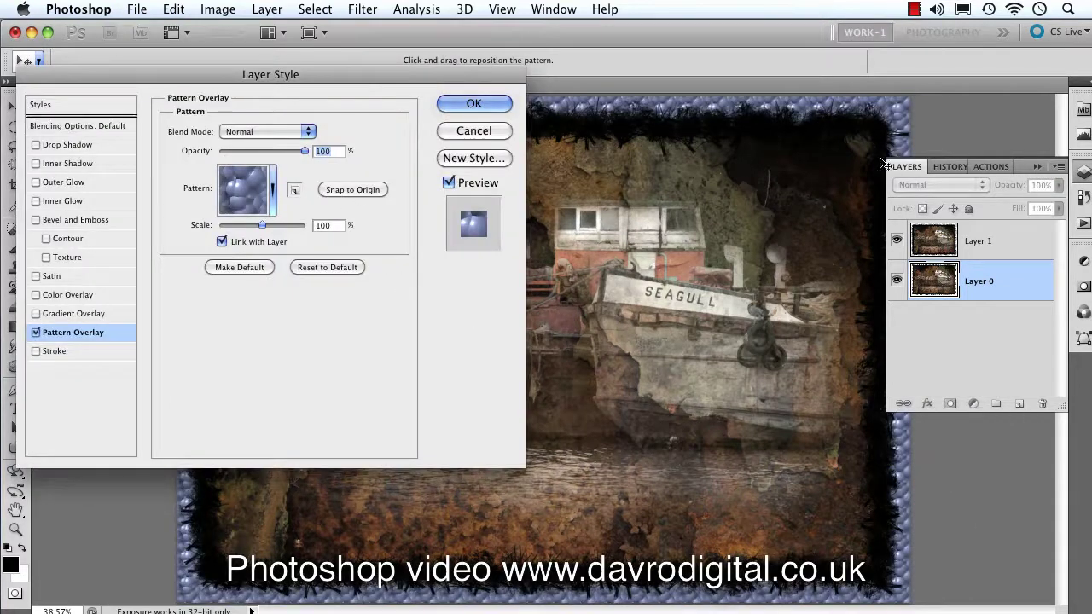
left_click(273, 191)
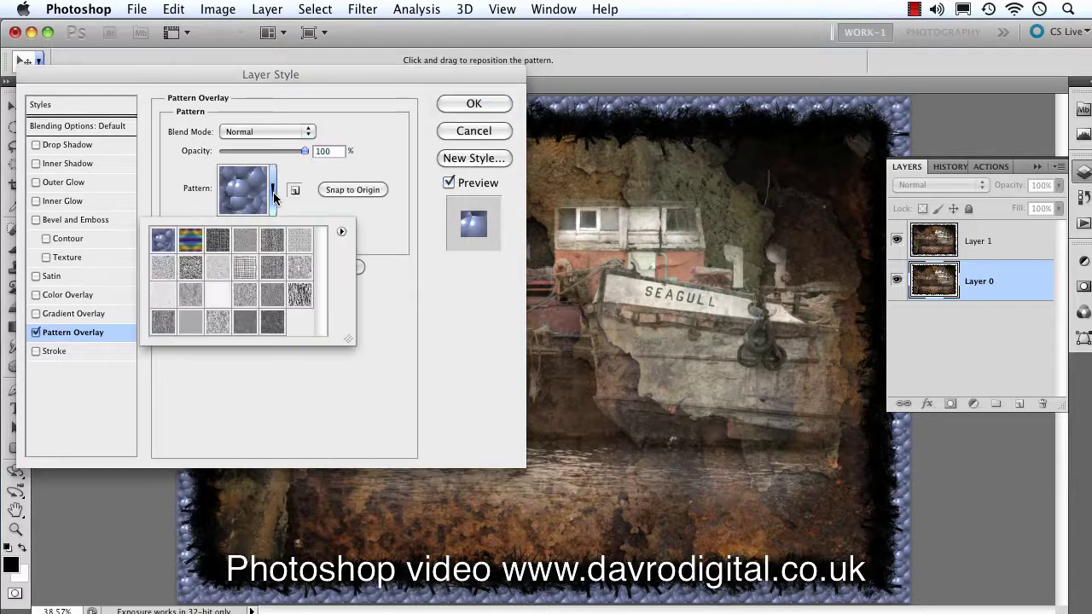
left_click(341, 231)
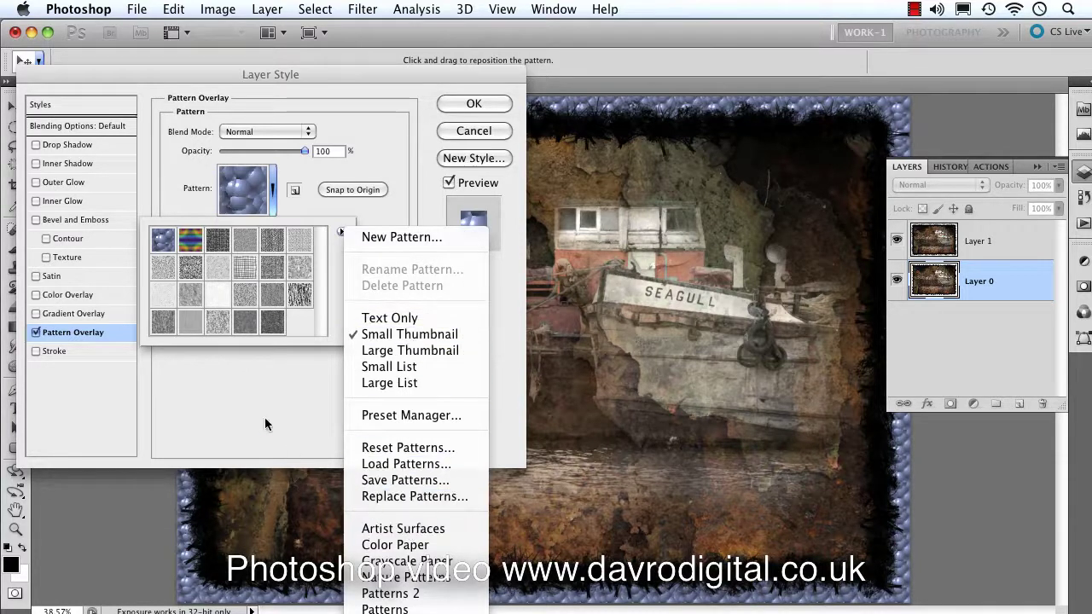
left_click(251, 392)
left_click(295, 298)
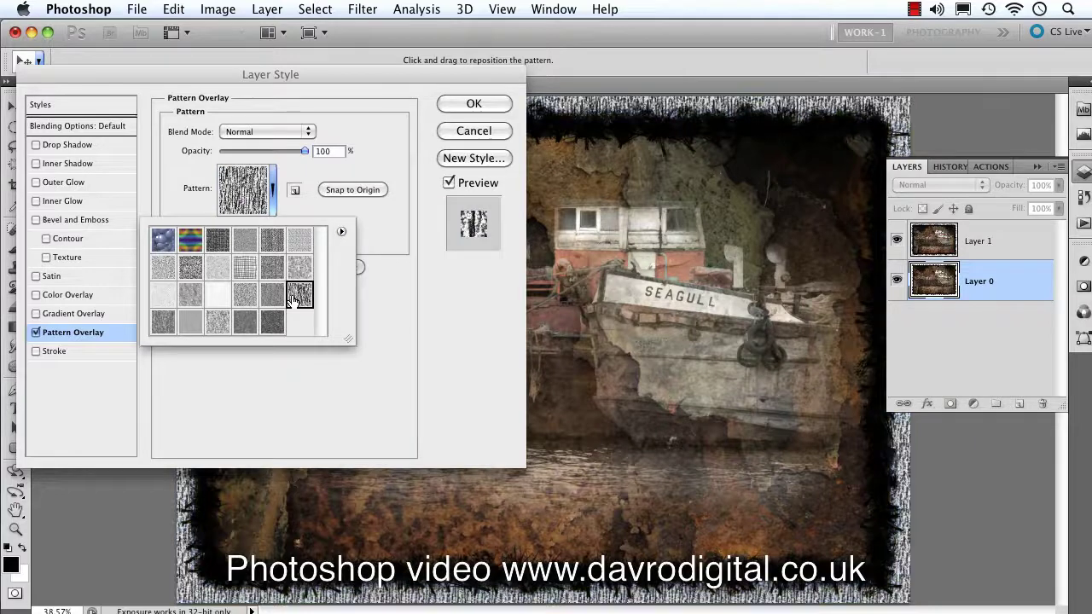
left_click(299, 269)
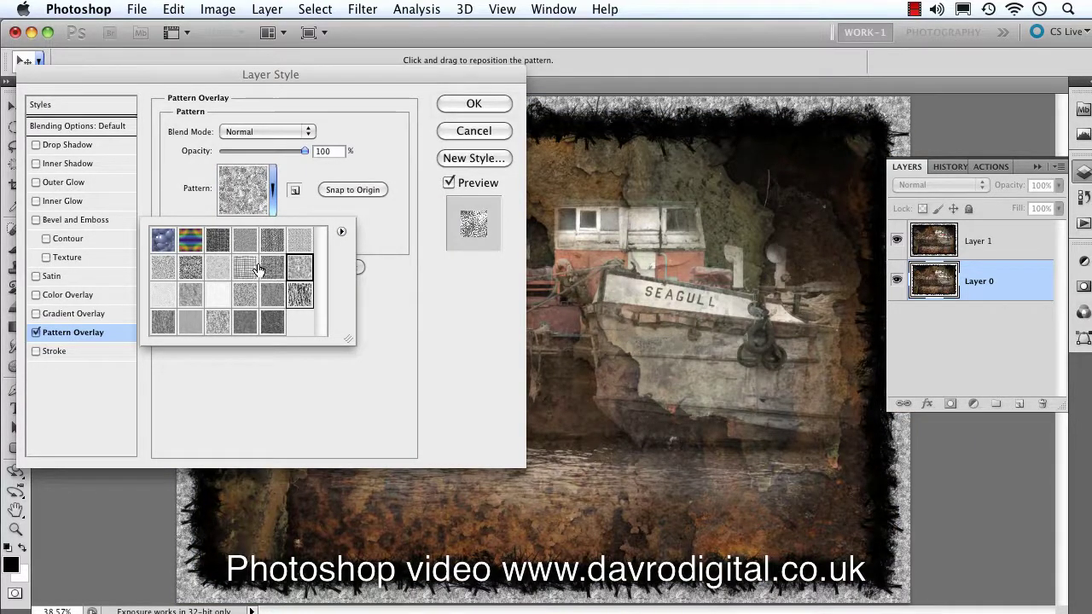
left_click(474, 105)
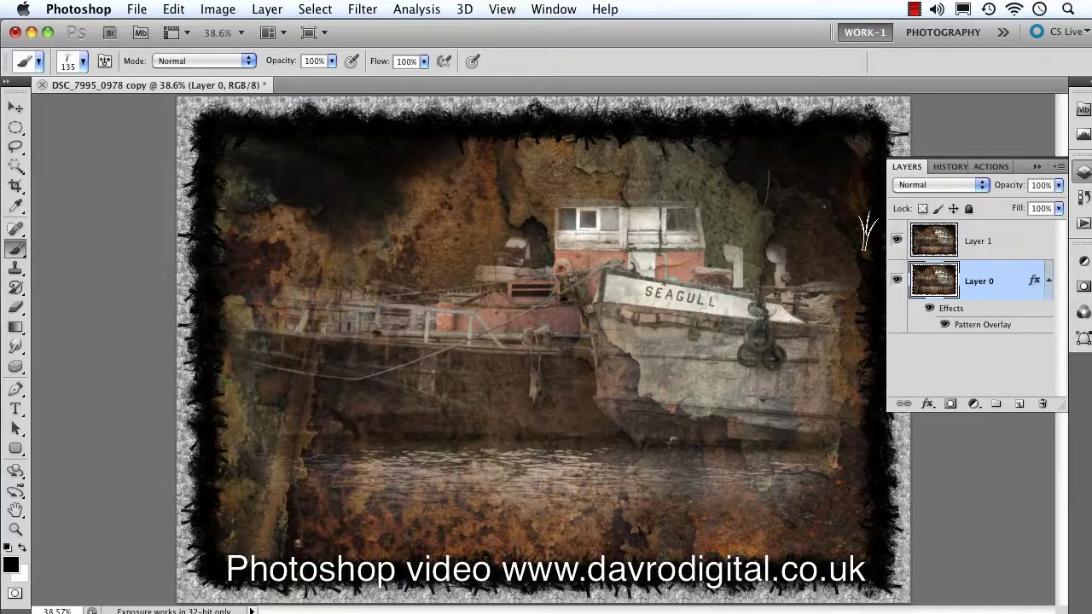
Set the Pattern Overlay's scale to 162% and its opacity to 57%.
double_click(981, 325)
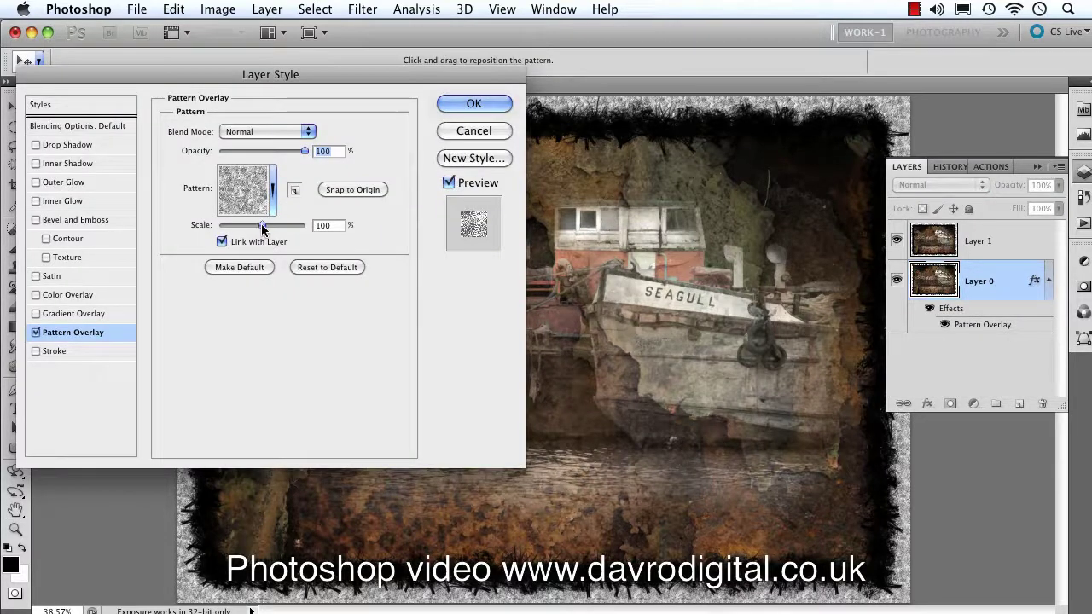
left_click_drag(261, 223, 265, 225)
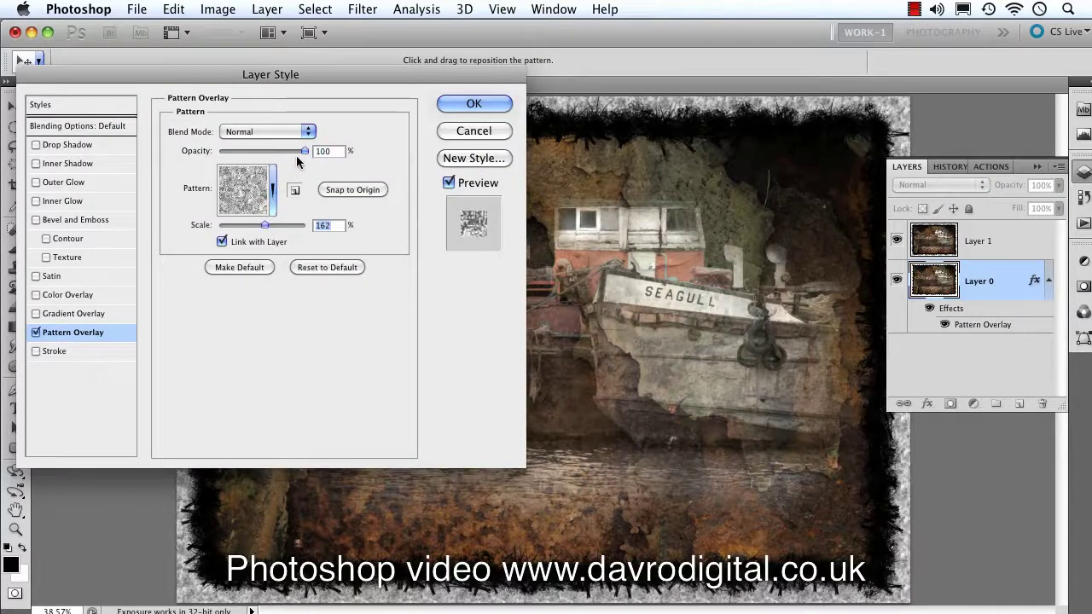
left_click_drag(304, 150, 269, 151)
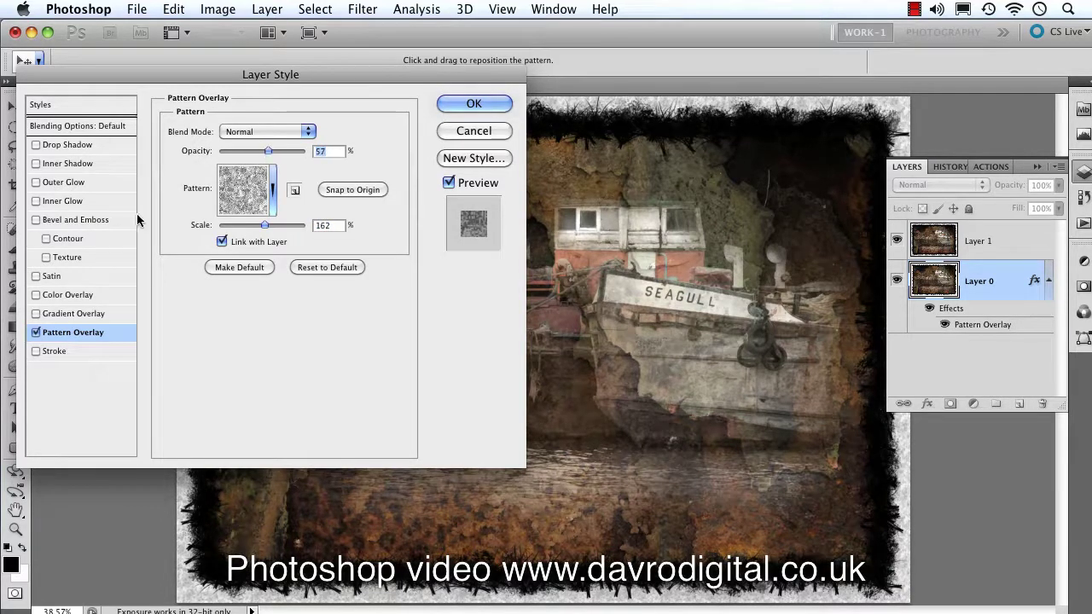
Add a Color Overlay to Layer 0 in brown 7a4724, sampled from the rusty area of the photo below the water.
left_click(83, 295)
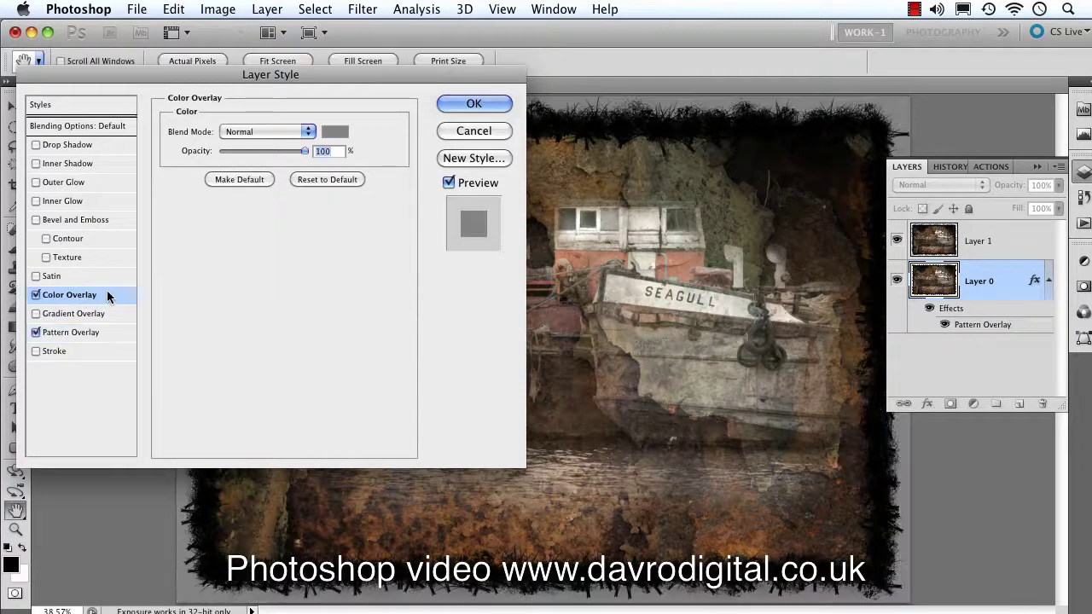
left_click(335, 131)
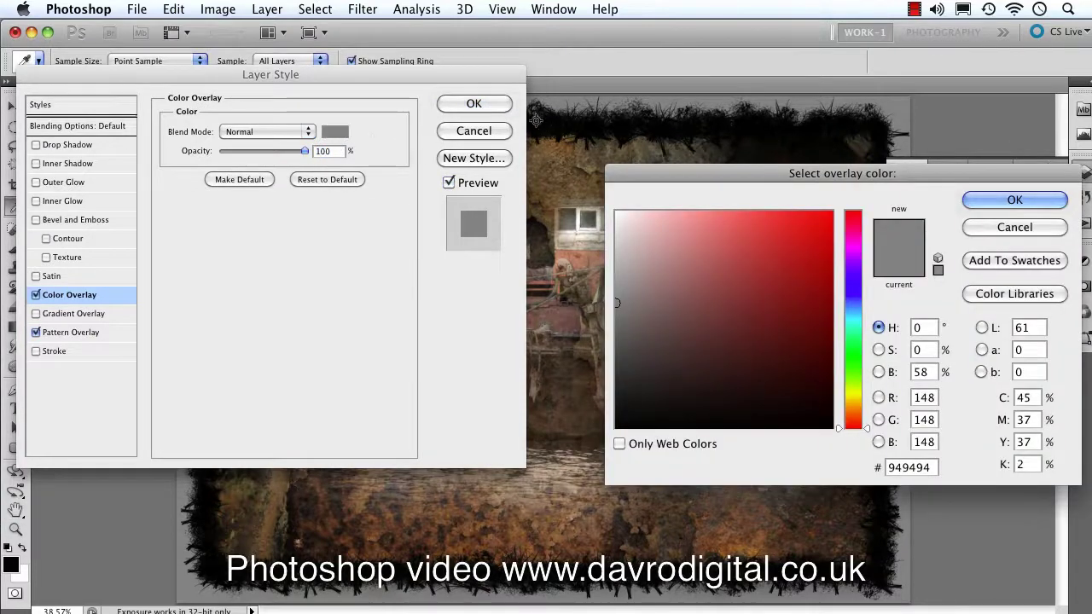
left_click_drag(679, 170, 772, 115)
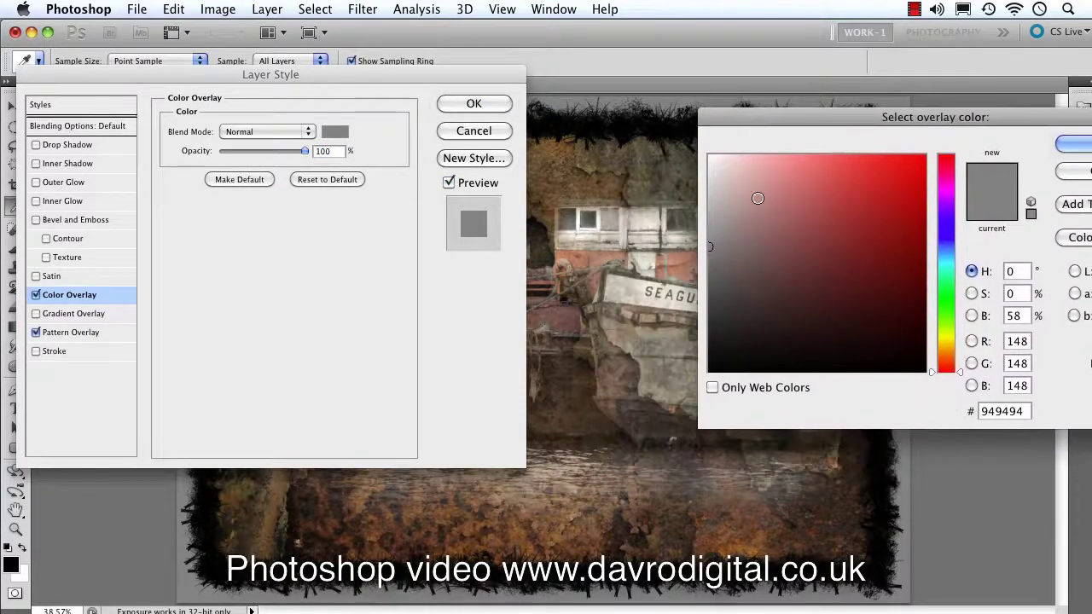
left_click(748, 546)
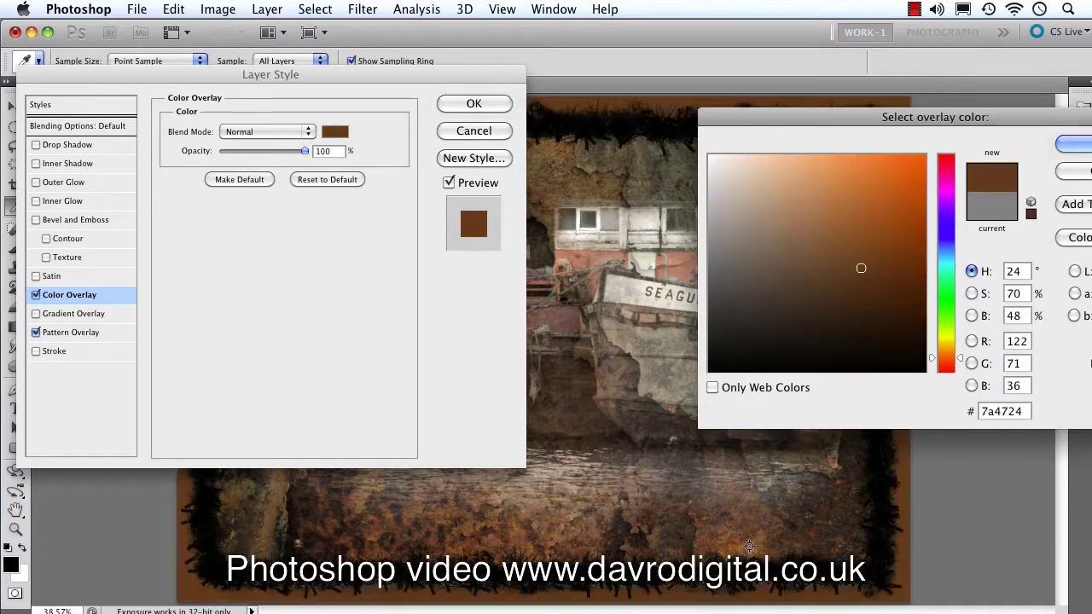
left_click(1073, 143)
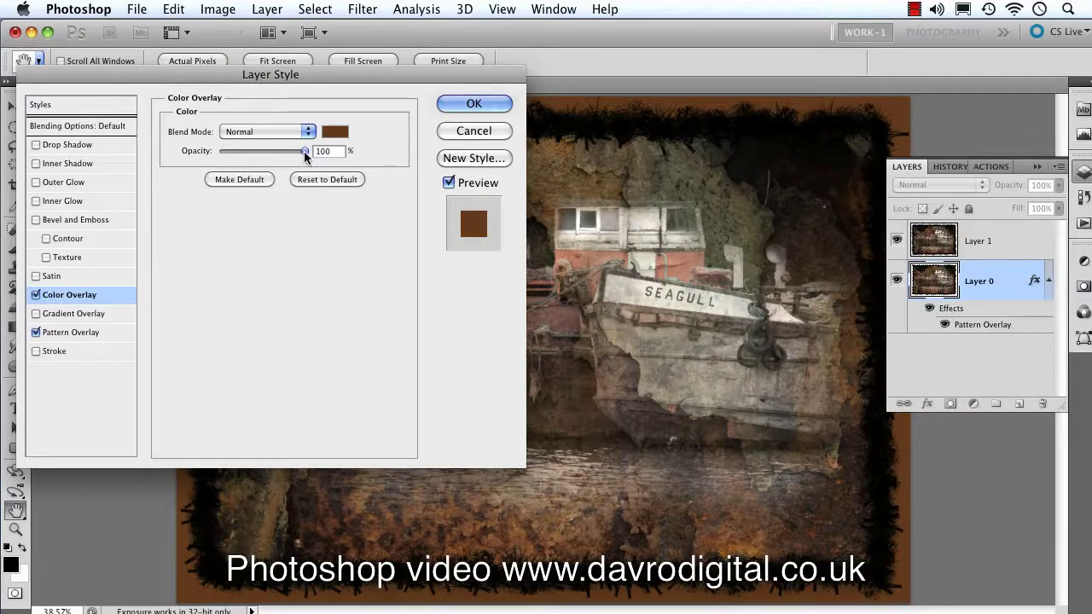
Reduce the Color Overlay's opacity to 35% and apply the layer style.
left_click_drag(303, 151, 257, 156)
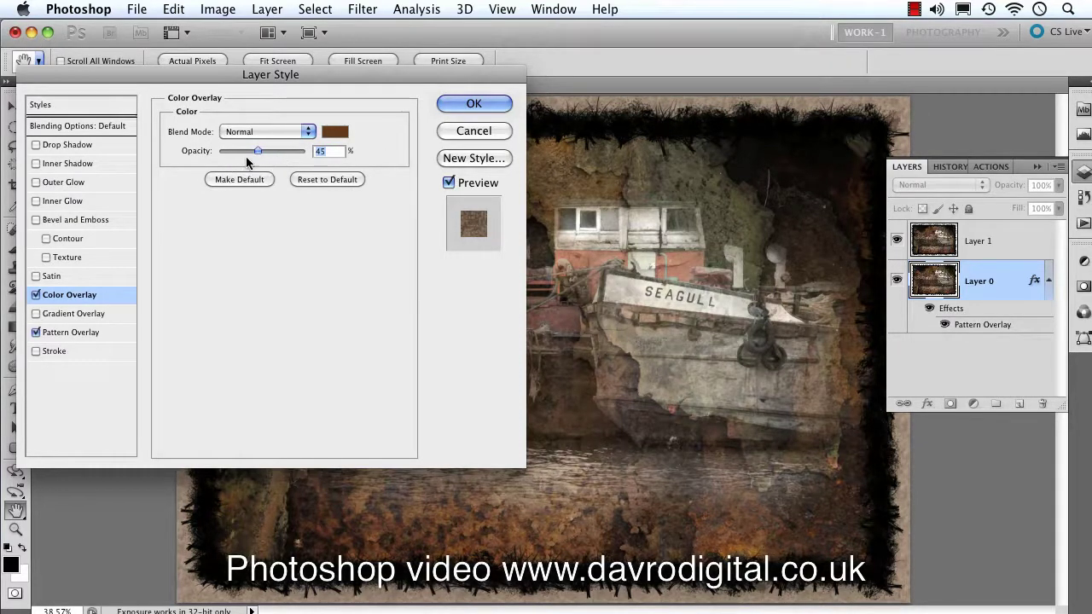
left_click_drag(256, 150, 249, 150)
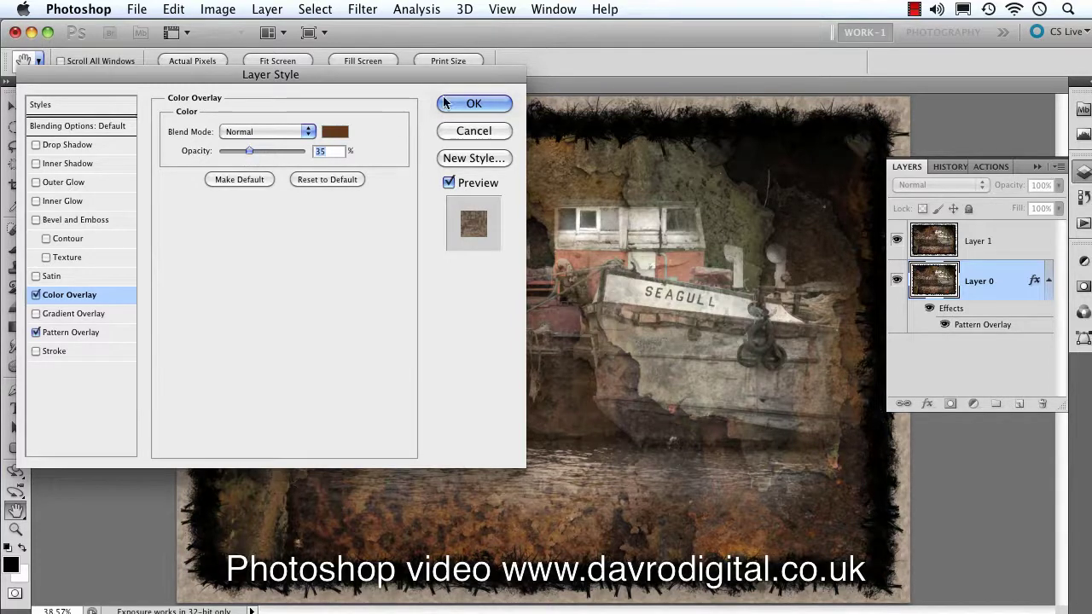
left_click(469, 103)
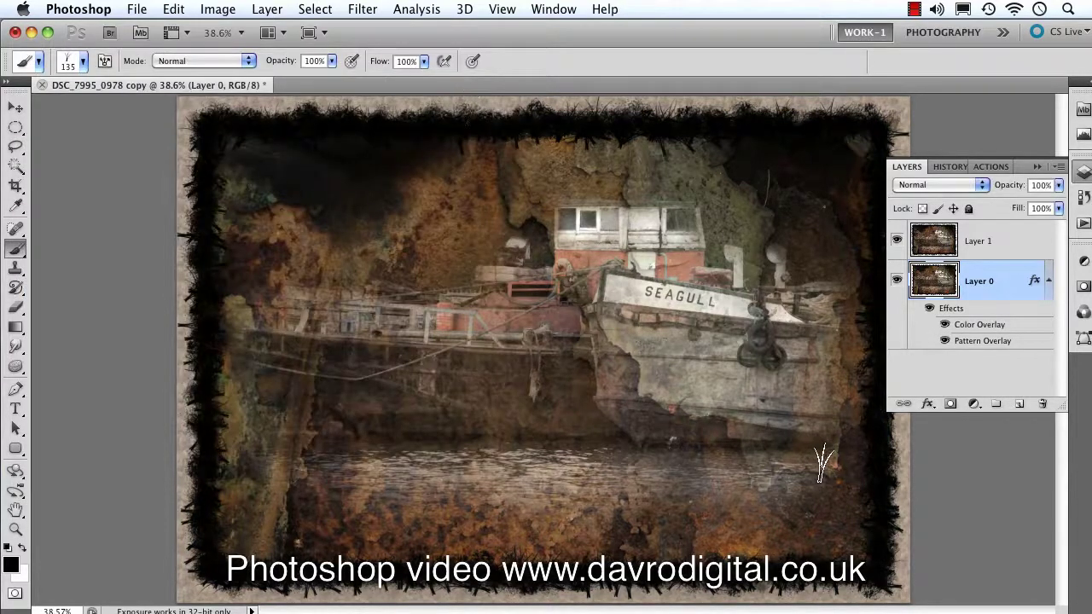
Hide Layer 1 to examine the overlays on Layer 0 and show it again.
left_click(898, 243)
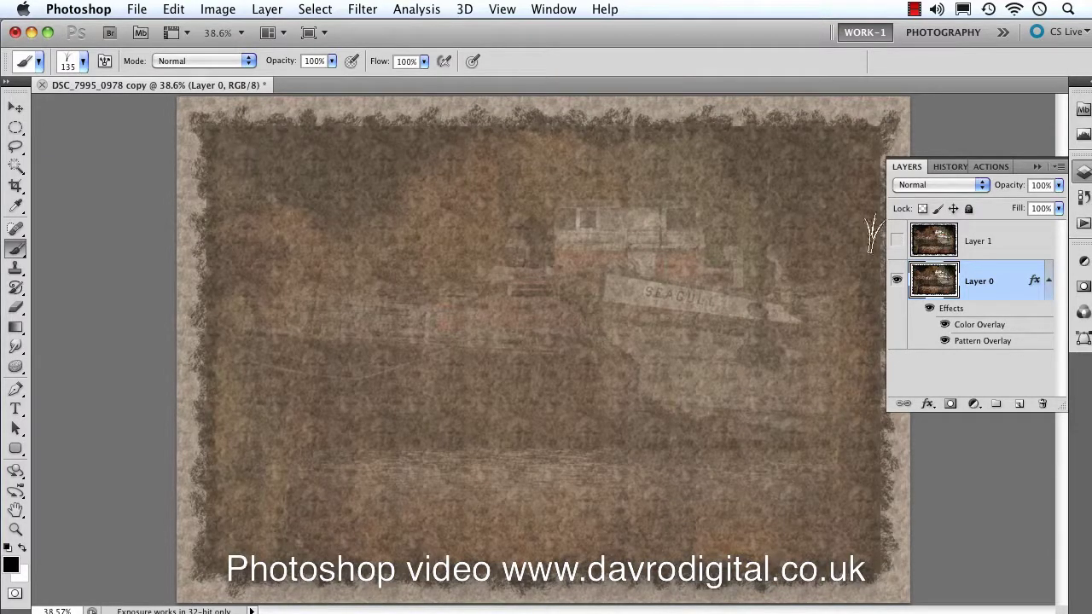
left_click(897, 243)
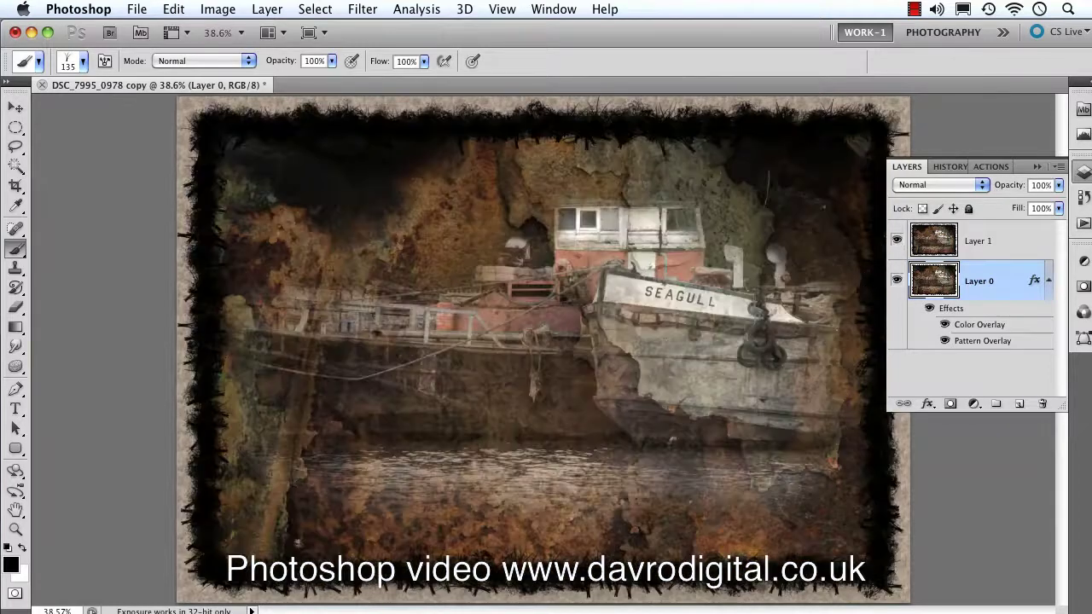
Change the area surrounding the canvas to black and view the image at 40.8% with the panels hidden.
right_click(973, 126)
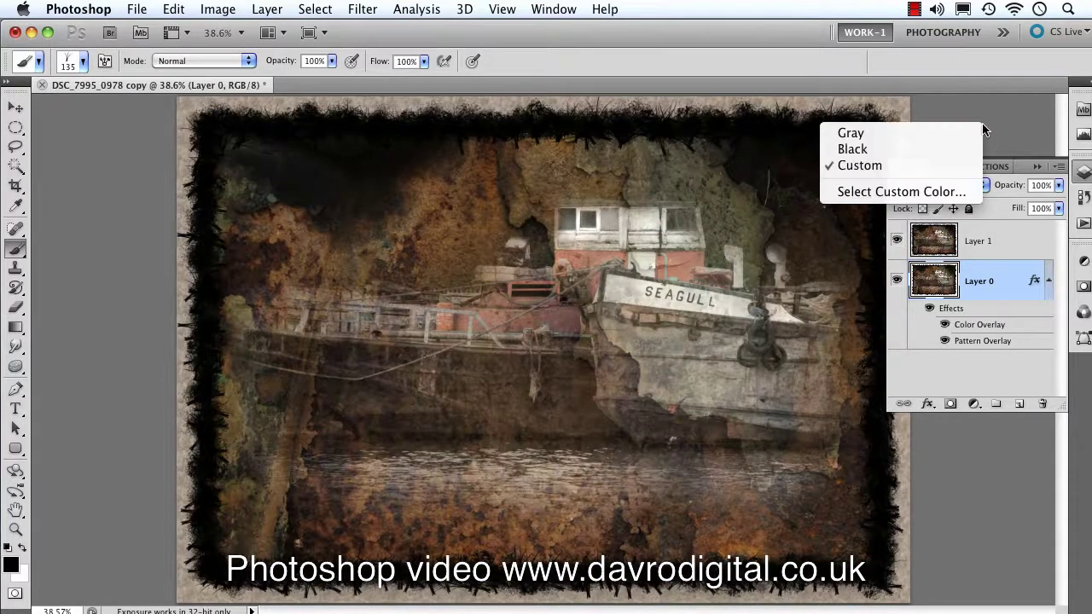
left_click(913, 152)
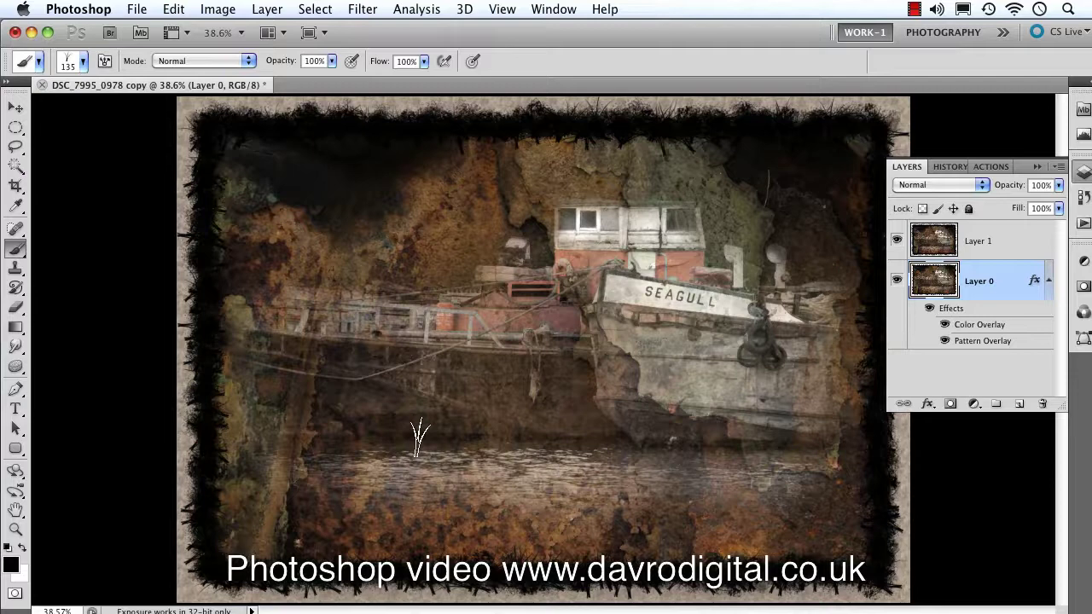
key("Tab")
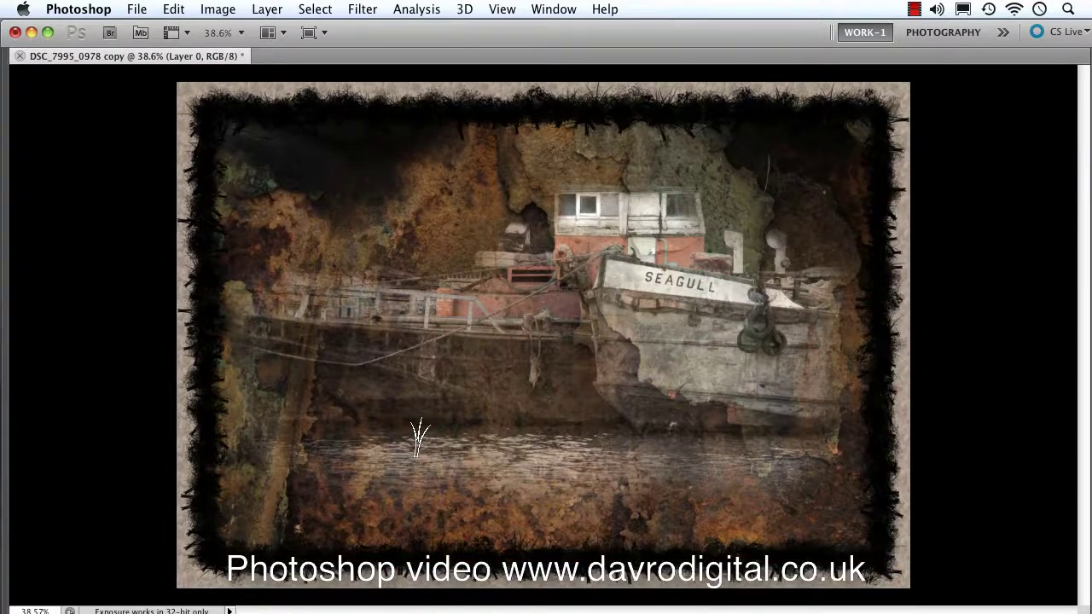
scroll(421, 436, "up", 1)
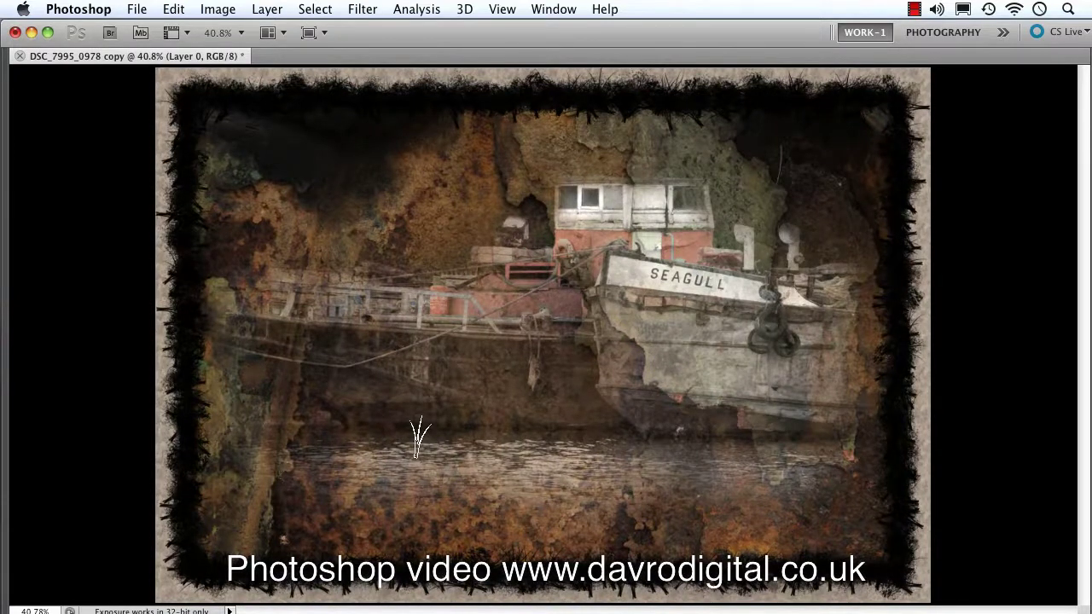
key("space")
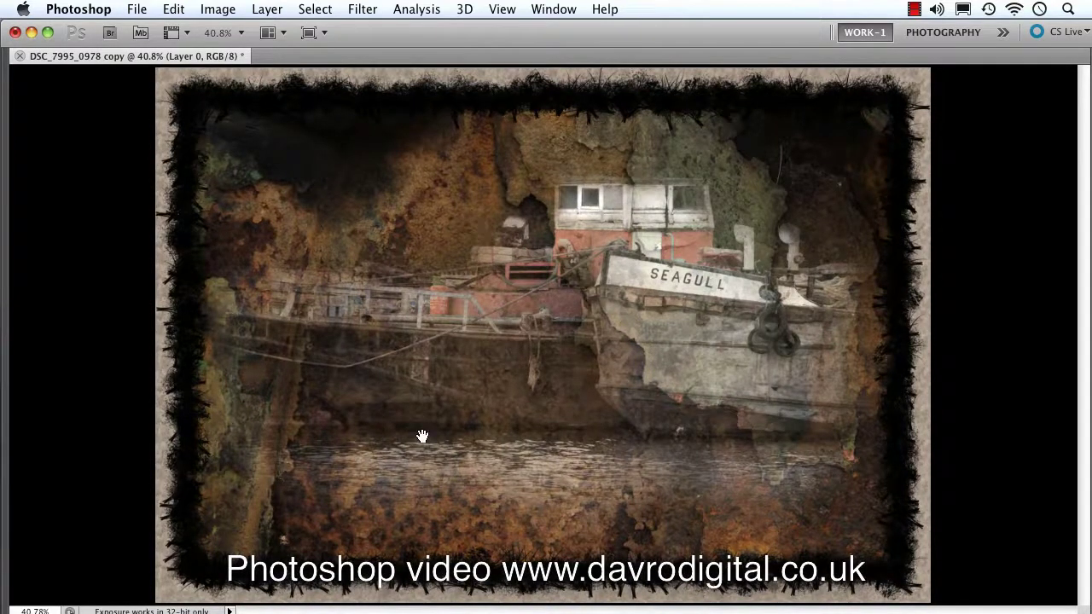